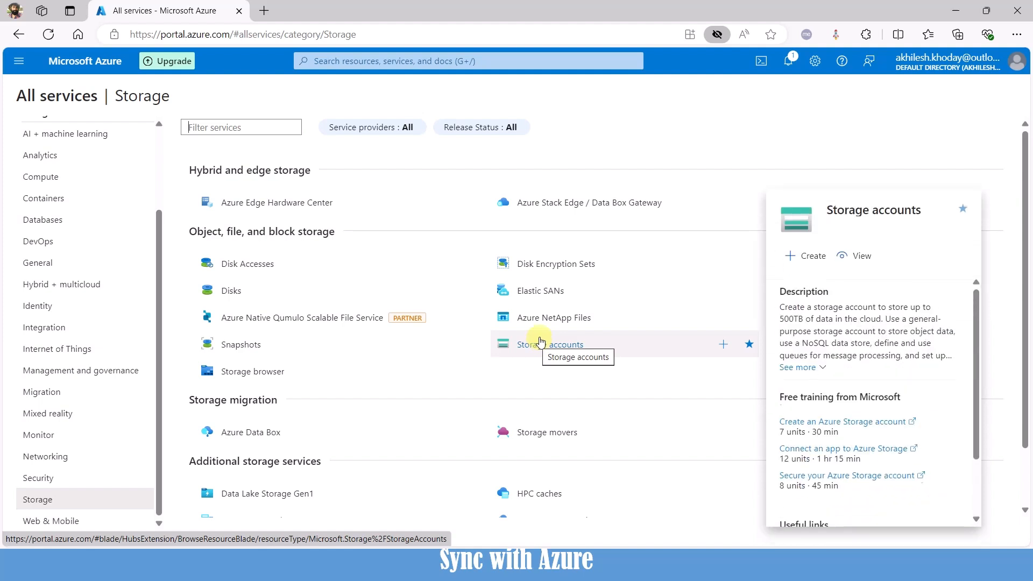
Step: Find the Storage accounts service by searching "sto" and open the form for creating a storage account
{"action": "left_click", "coordinate": [391, 58]}
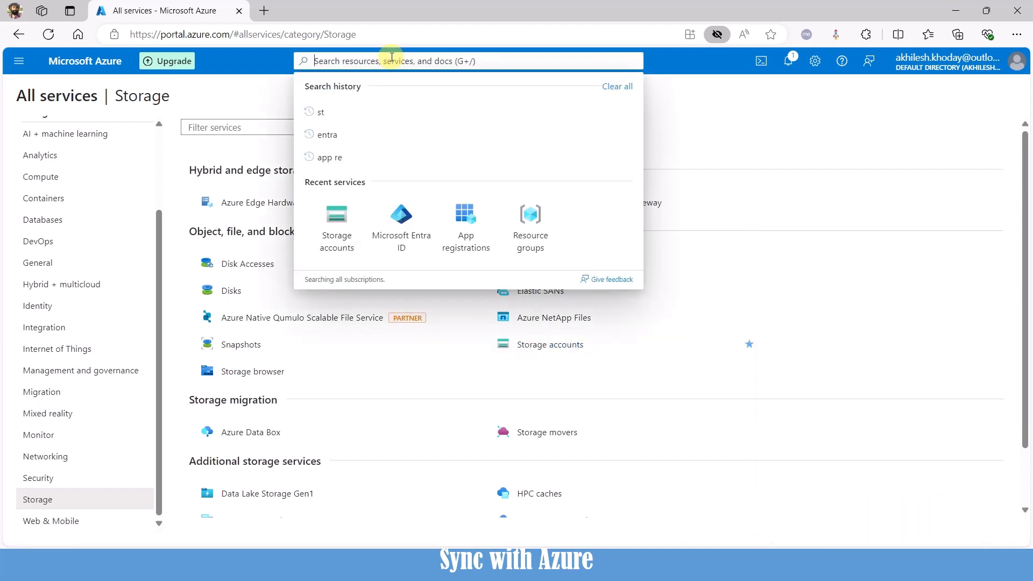
{"action": "type", "text": "sto"}
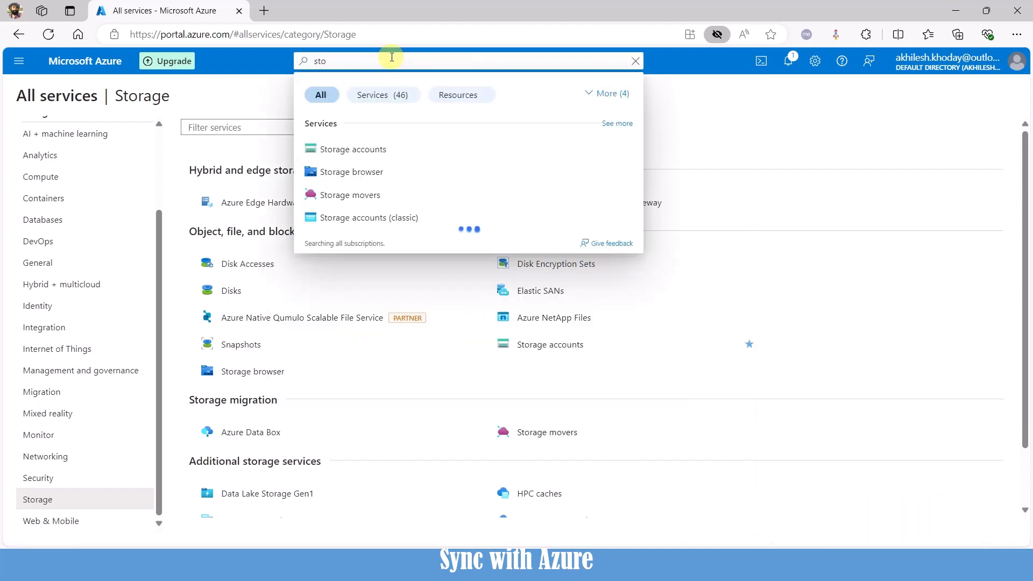
{"action": "left_click", "coordinate": [343, 155]}
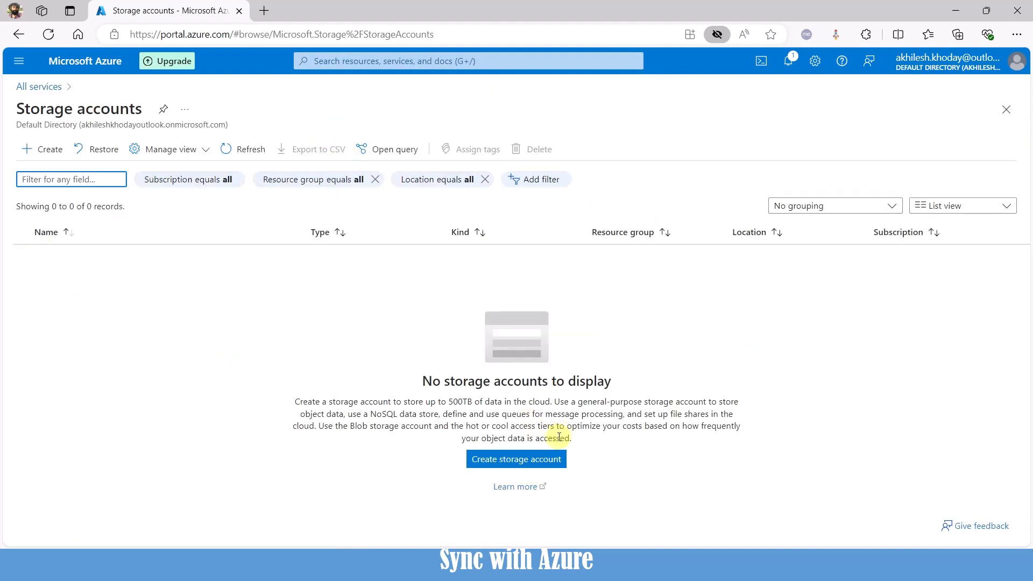
{"action": "left_click", "coordinate": [45, 149]}
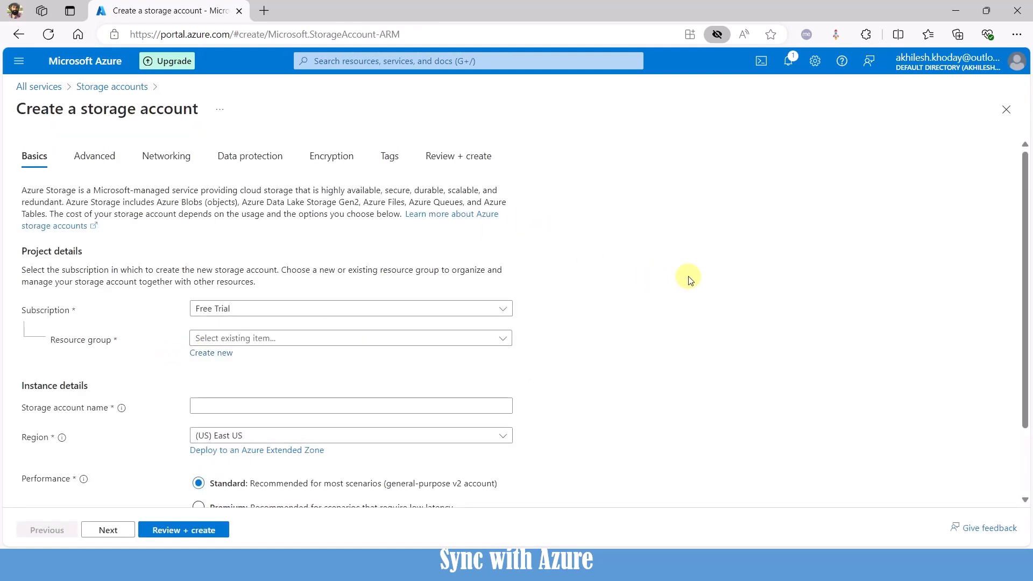
{"action": "scroll", "coordinate": [691, 283], "scroll_direction": "down", "scroll_amount": 1}
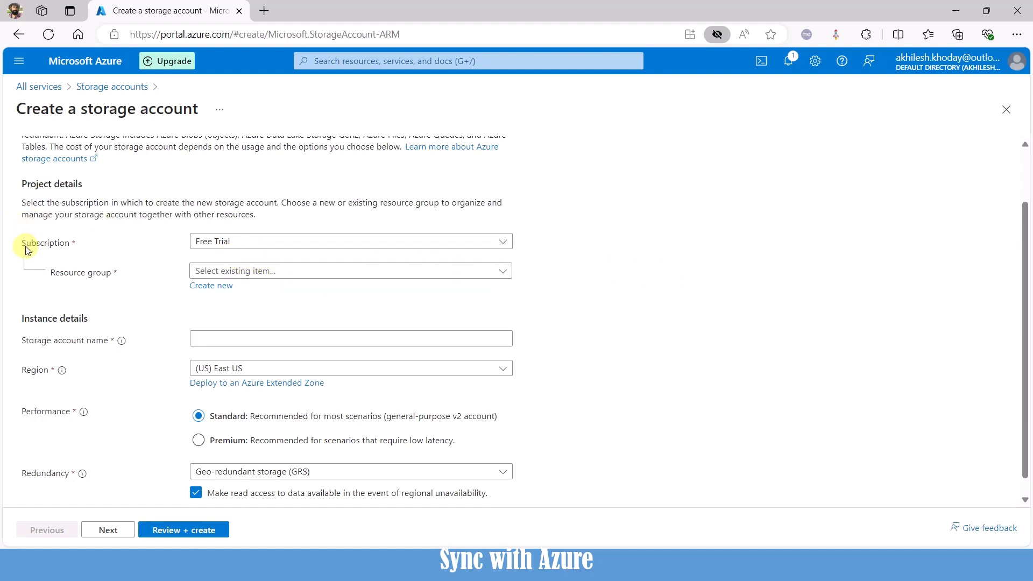
Step: Switch to the slide presentation, view the account and subscription flow diagram, and return to the Azure portal
{"action": "key", "text": "alt+Tab"}
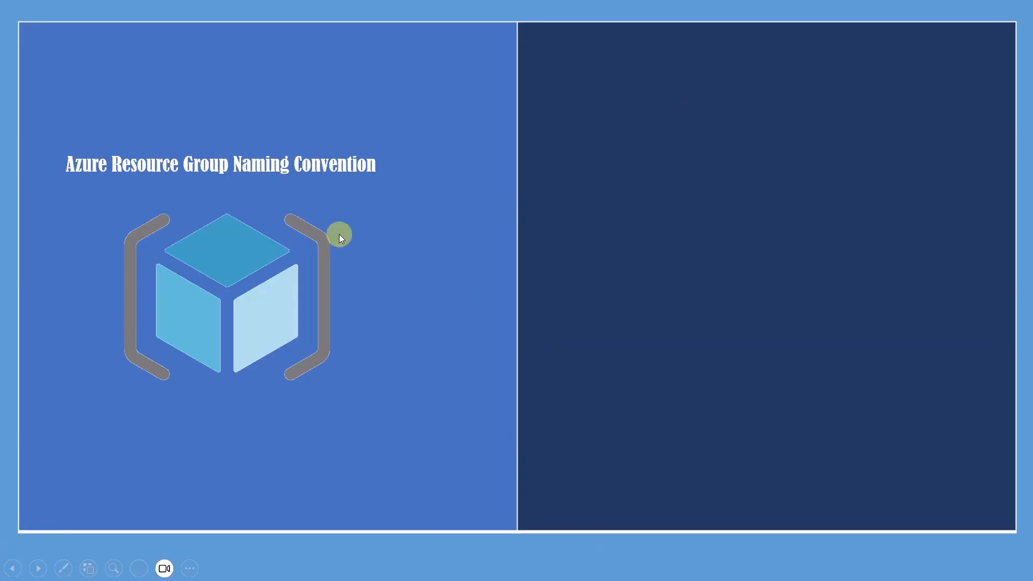
{"action": "key", "text": "Right"}
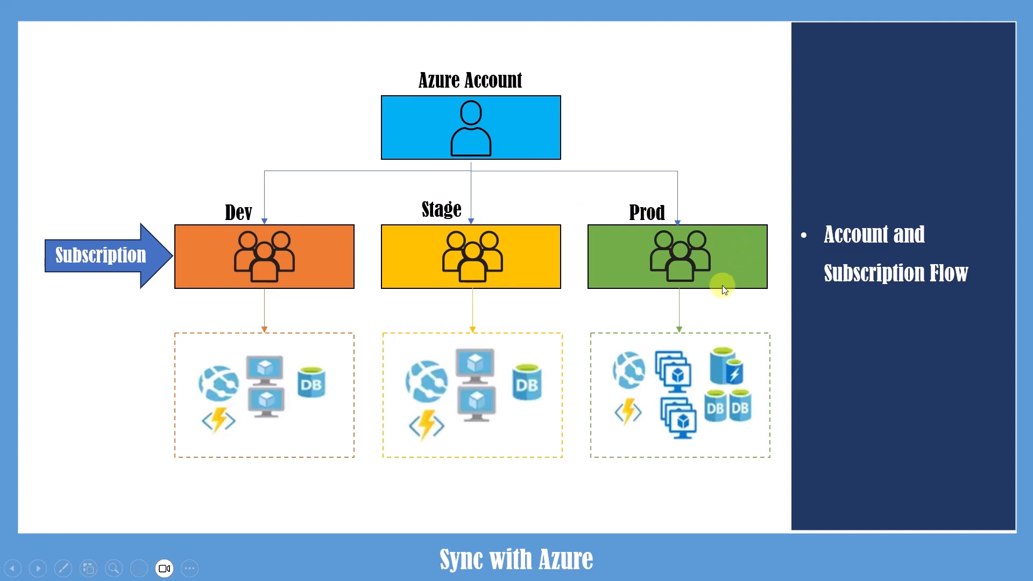
{"action": "key", "text": "alt+Tab"}
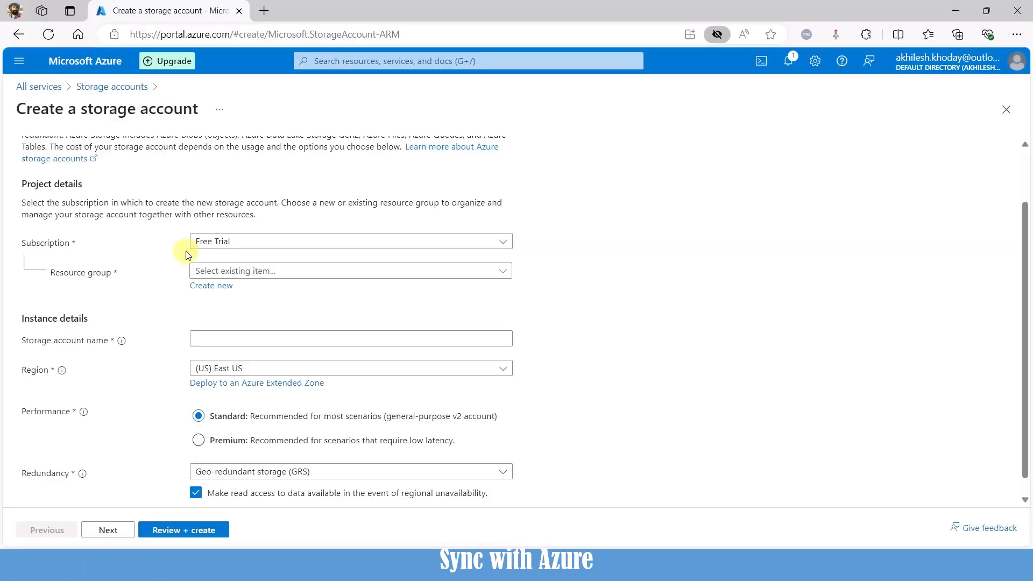
Step: Examine the subscriptions and existing resource groups available for the new storage account
{"action": "left_click", "coordinate": [231, 251]}
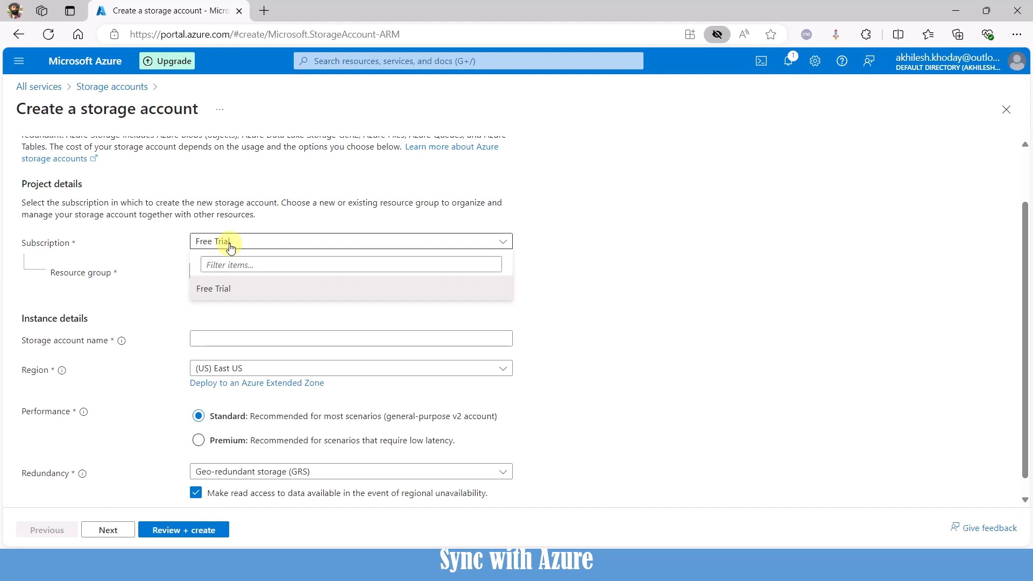
{"action": "left_click", "coordinate": [230, 247]}
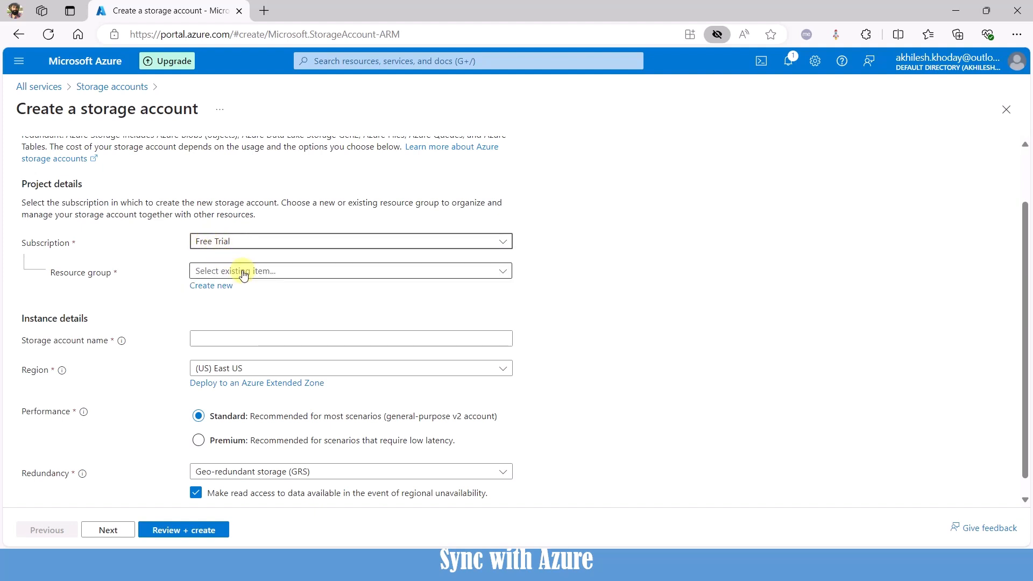
{"action": "left_click", "coordinate": [244, 274]}
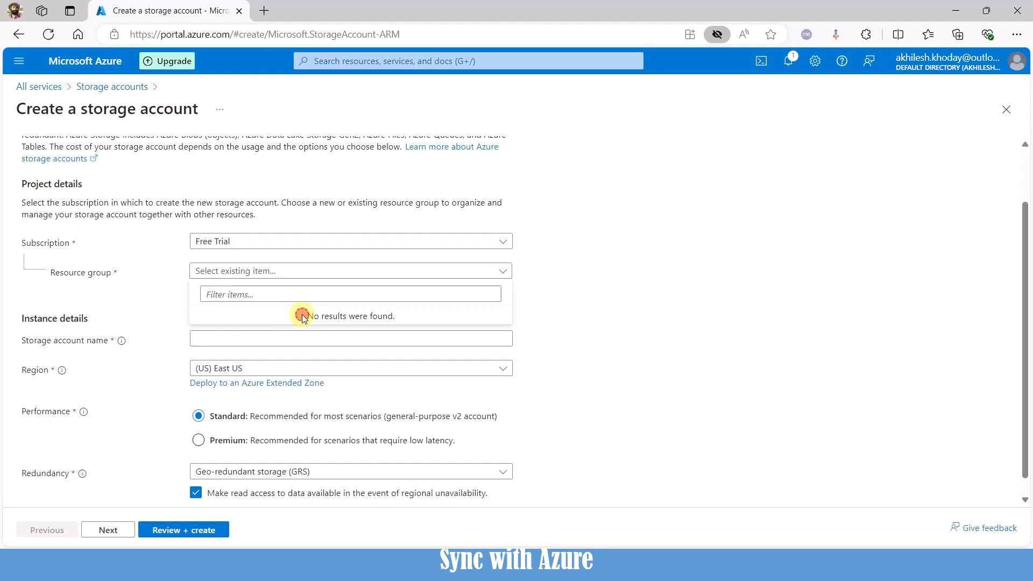
{"action": "left_click_drag", "start_coordinate": [302, 316], "coordinate": [393, 315]}
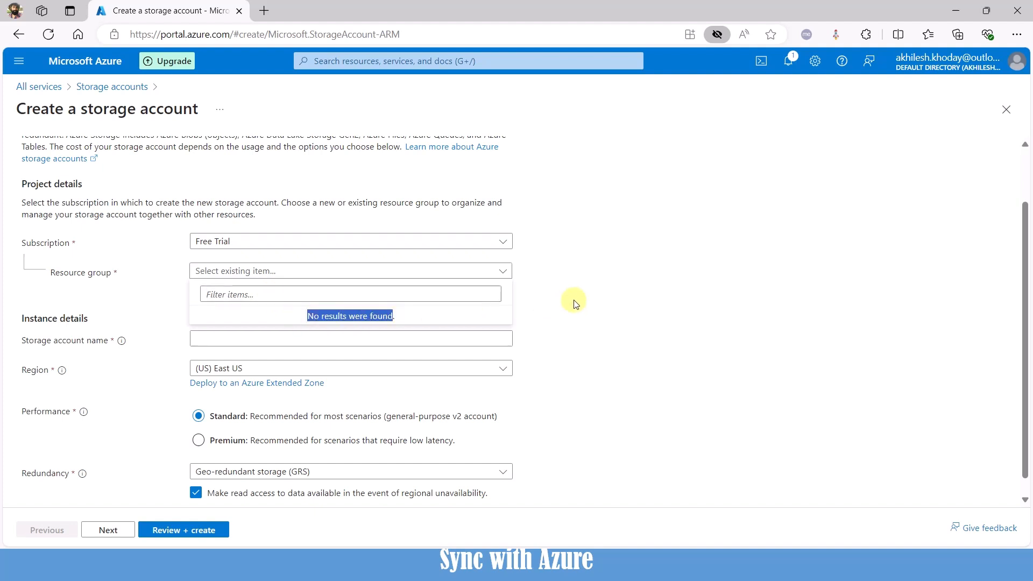
{"action": "left_click", "coordinate": [615, 292]}
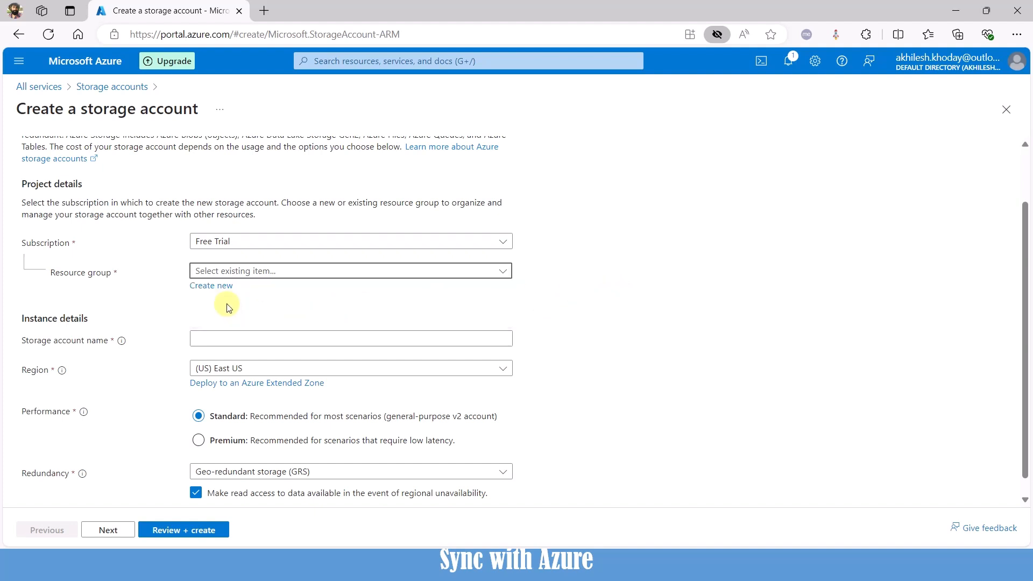
{"action": "left_click", "coordinate": [244, 276]}
{"action": "left_click", "coordinate": [243, 275]}
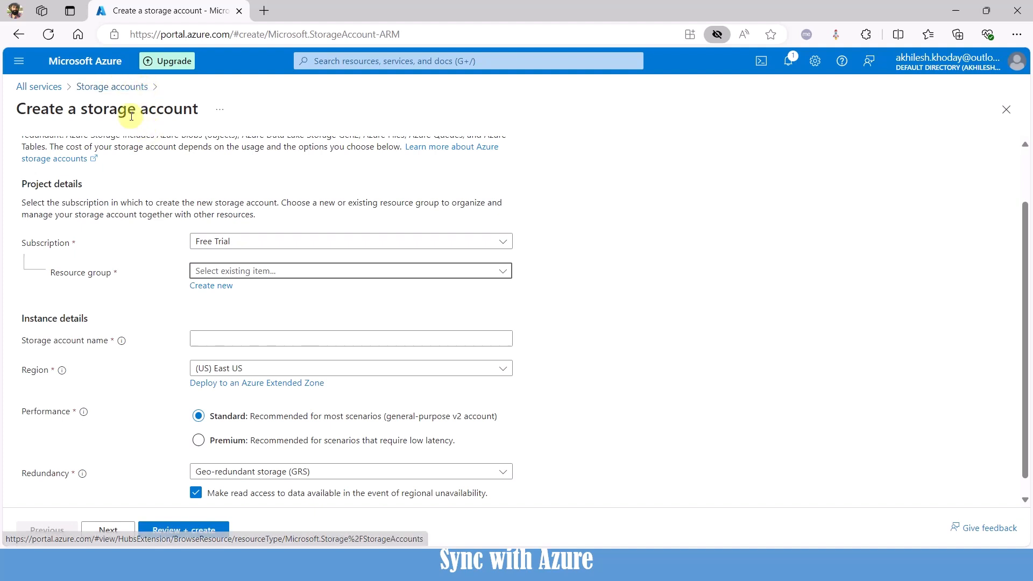
{"action": "left_click", "coordinate": [237, 277]}
{"action": "left_click", "coordinate": [231, 279]}
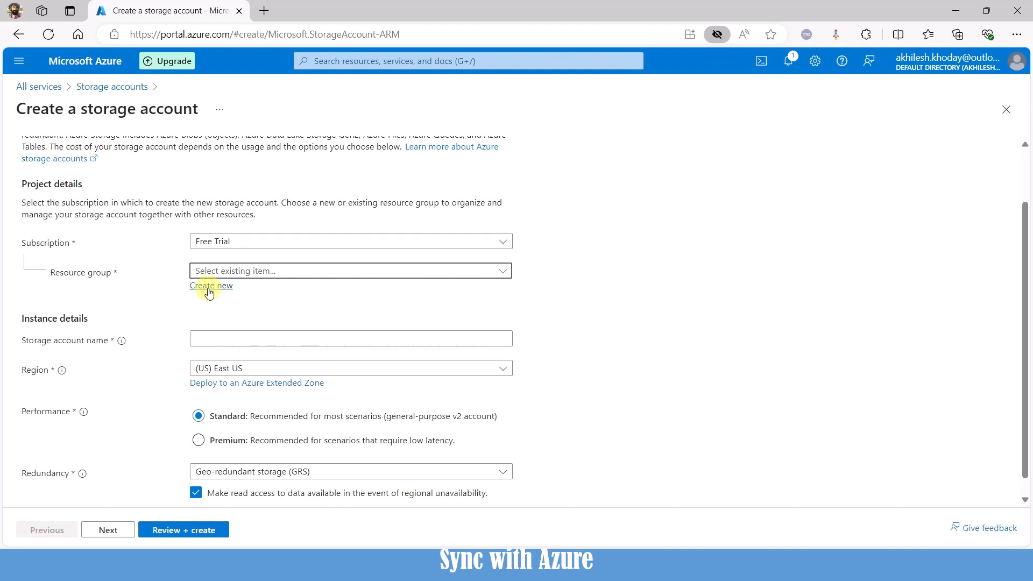
Step: Find the Resource groups service by searching "reso" and start creating a new resource group
{"action": "left_click", "coordinate": [341, 68]}
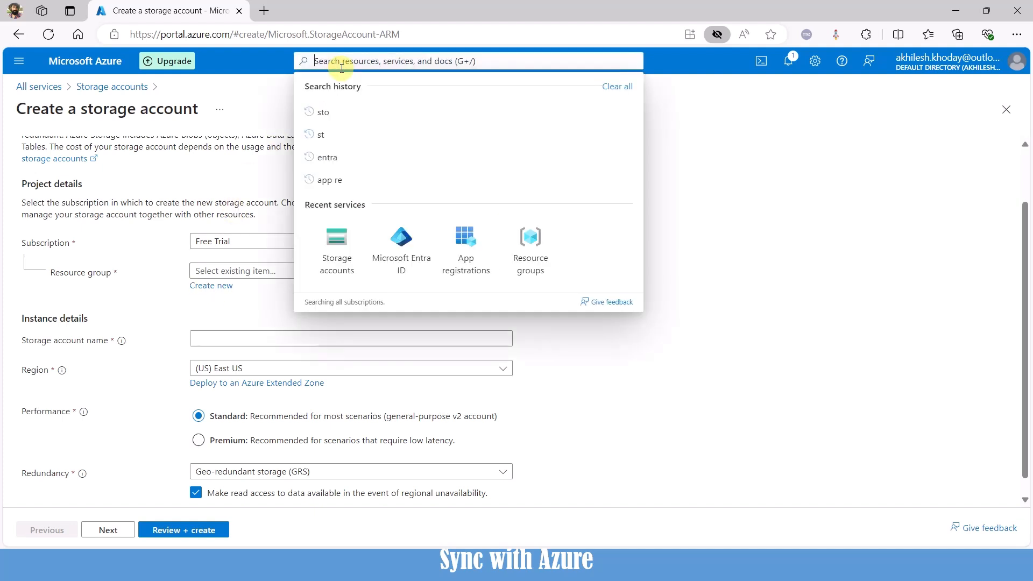
{"action": "type", "text": "reso"}
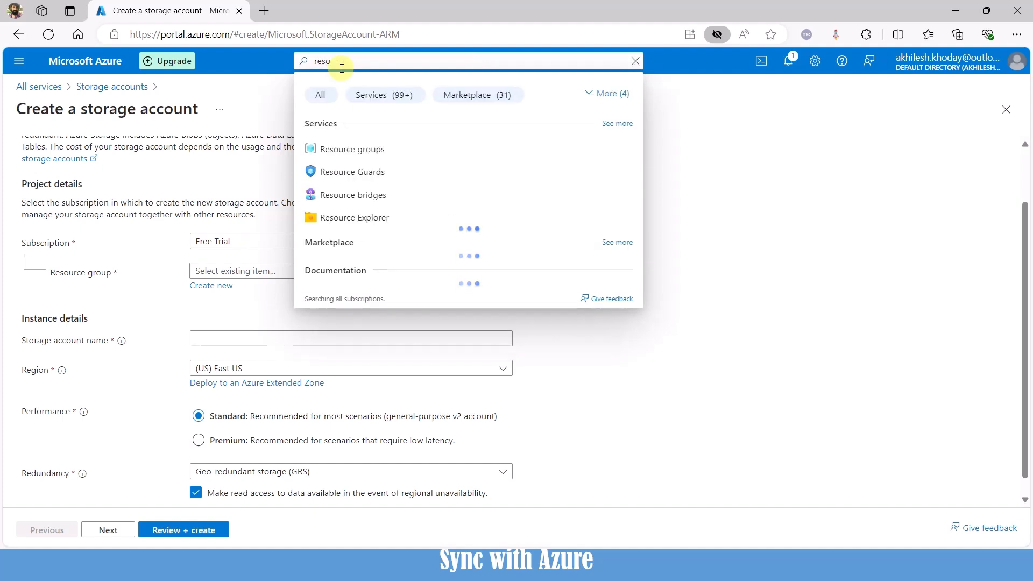
{"action": "left_click", "coordinate": [337, 155]}
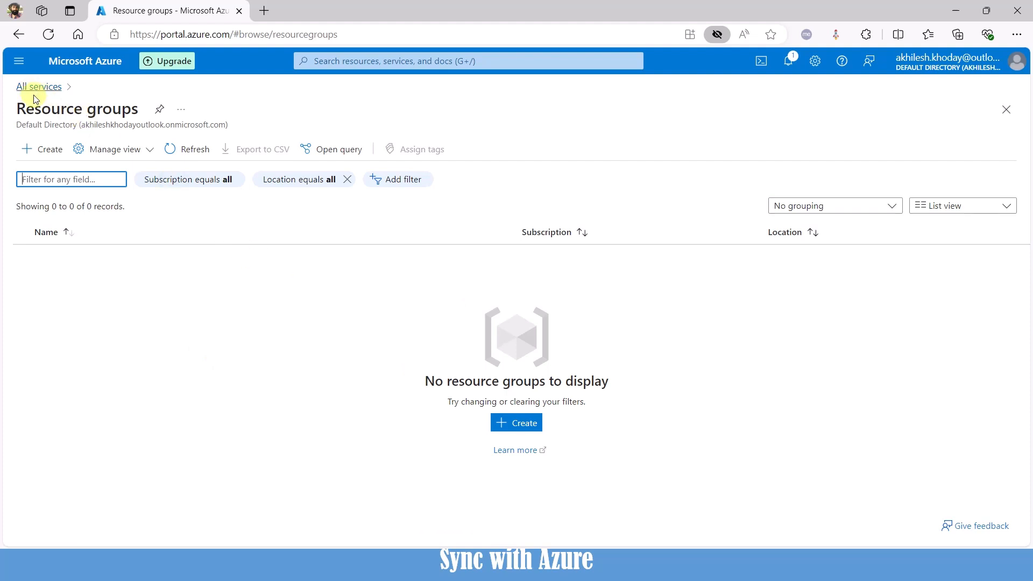
{"action": "left_click", "coordinate": [49, 158]}
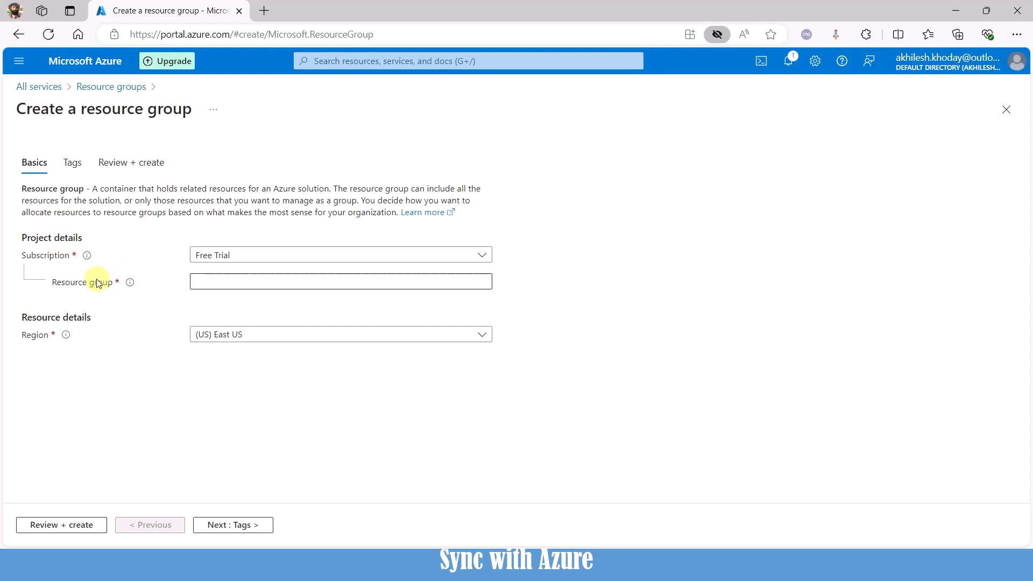
Step: Check the subscription options available for the new resource group
{"action": "double_click", "coordinate": [49, 259]}
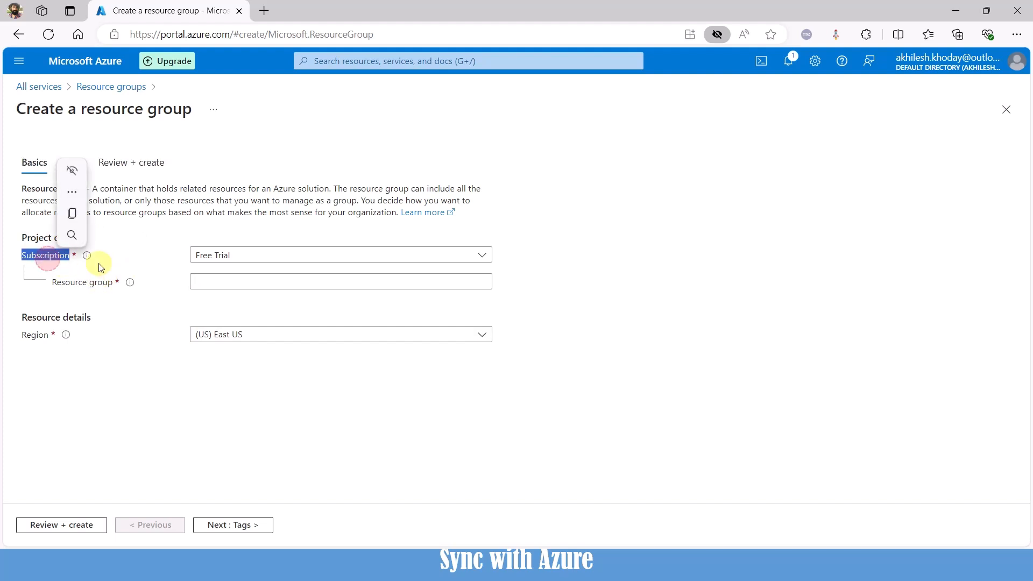
{"action": "left_click", "coordinate": [480, 258]}
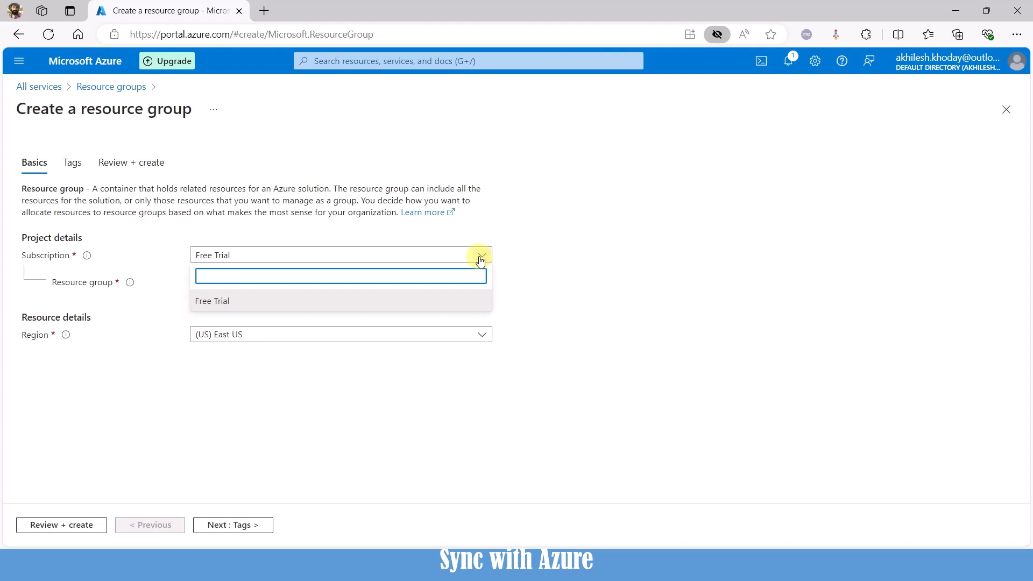
{"action": "left_click", "coordinate": [480, 261]}
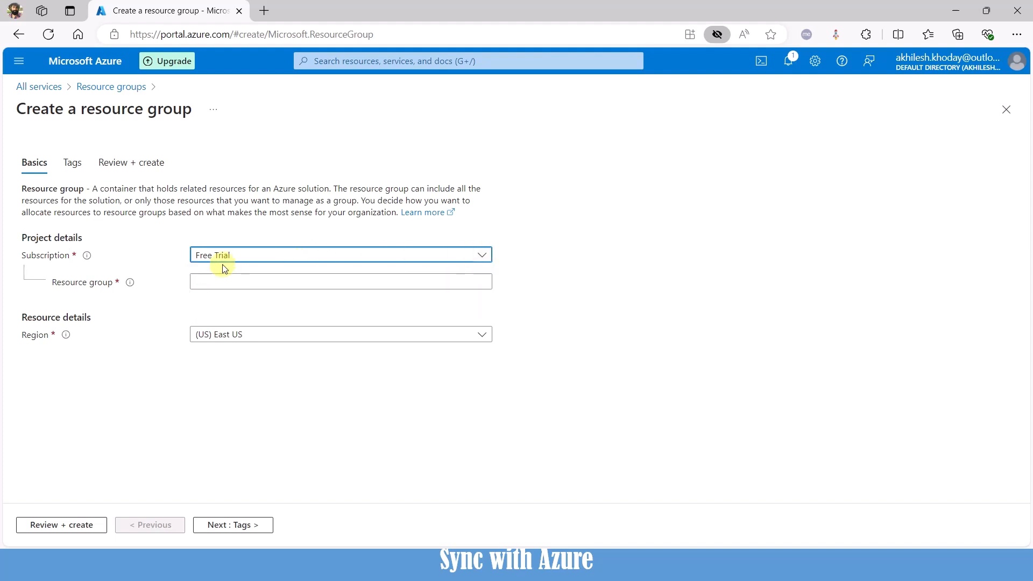
Step: Switch to the slide presentation, review the Azure resource group naming convention, and return to the resource group form
{"action": "left_click", "coordinate": [318, 284]}
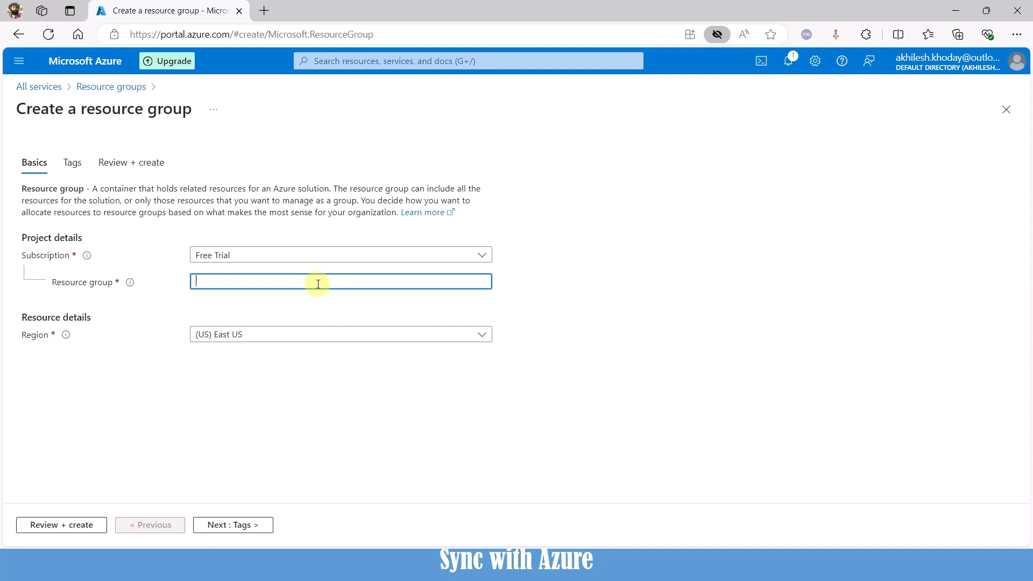
{"action": "key", "text": "alt+Tab"}
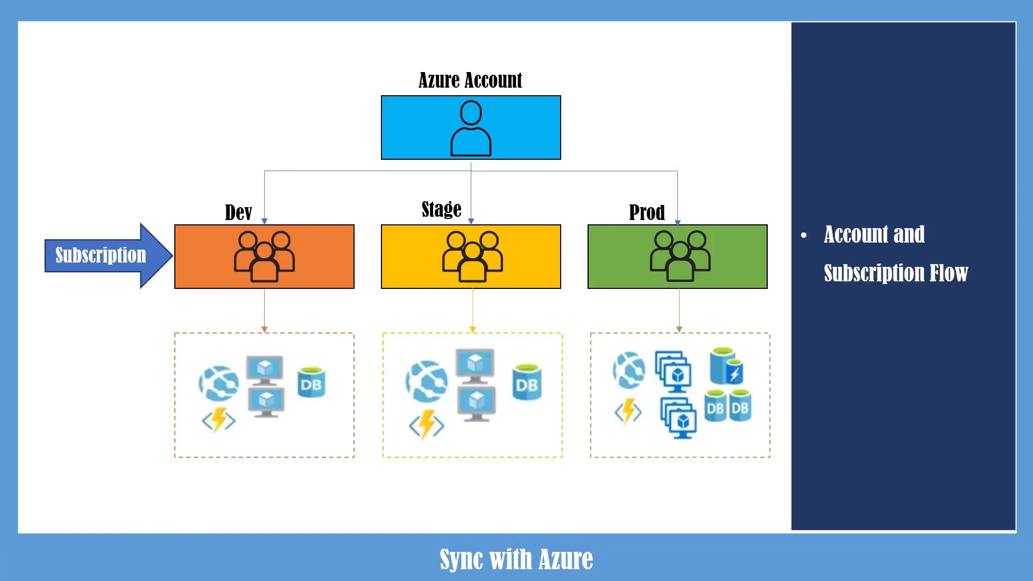
{"action": "key", "text": "Right"}
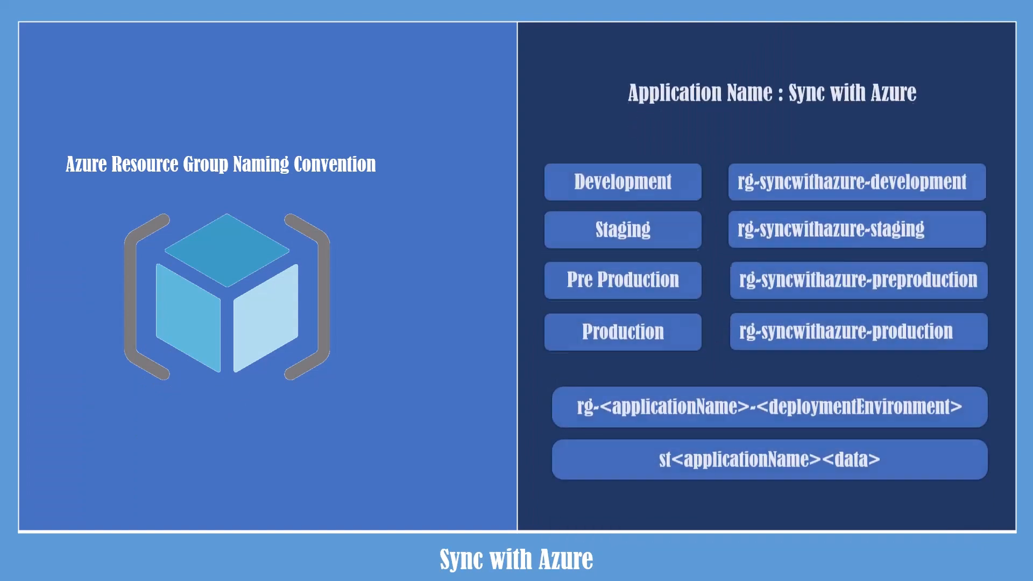
{"action": "key", "text": "alt+Tab"}
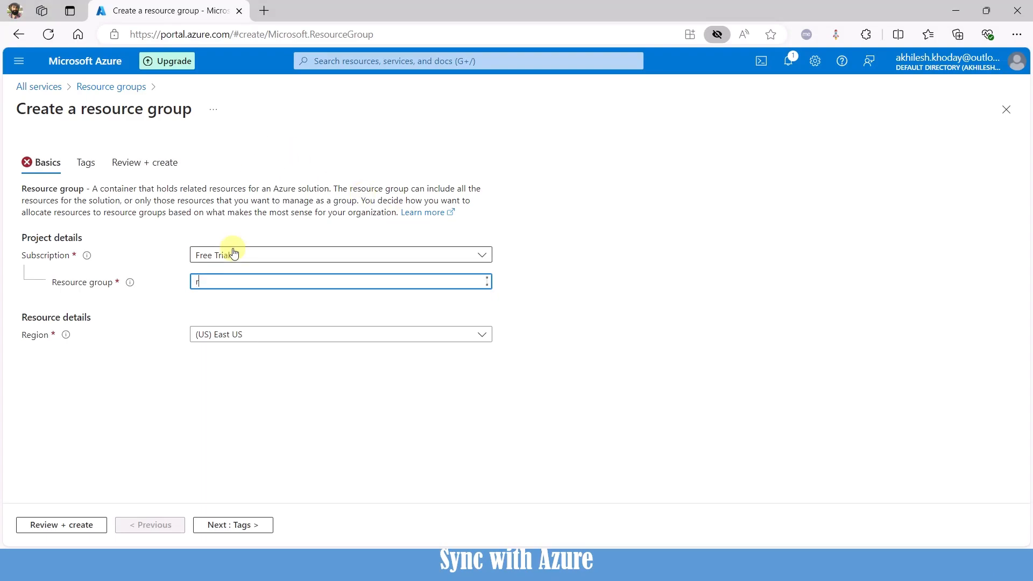
Step: Name the new resource group rg-syncwithazure-development
{"action": "type", "text": "g-syncwithazure"}
{"action": "key", "text": "BackSpace"}
{"action": "type", "text": "re"}
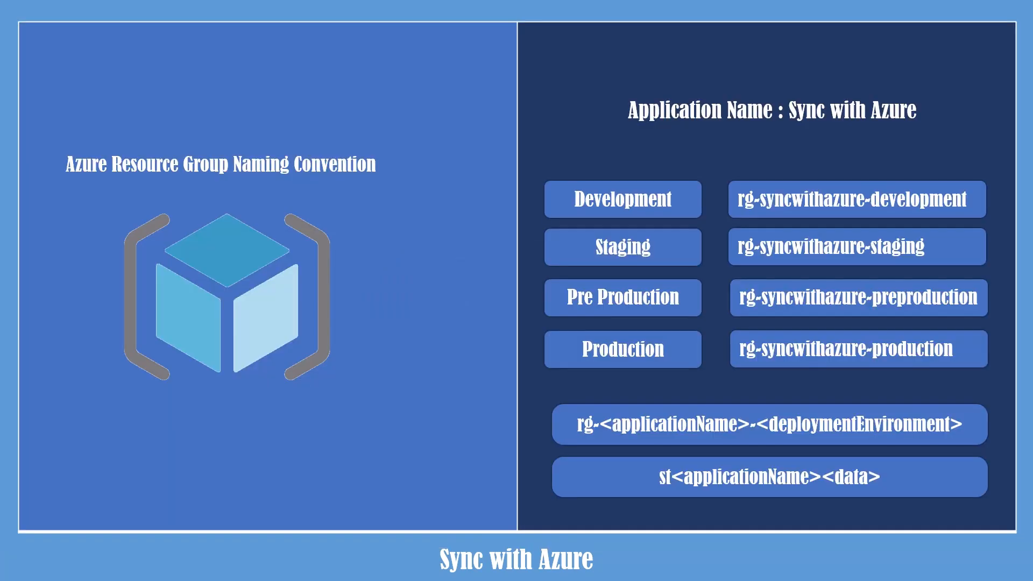
{"action": "type", "text": "-syncwithazure-development"}
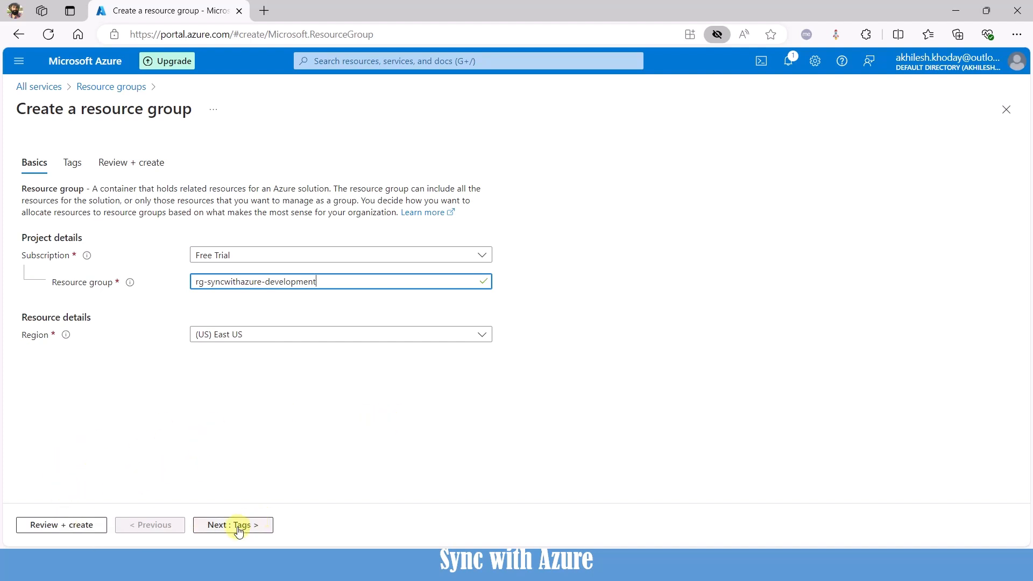
Step: Validate and create the resource group with the Free Trial subscription in East US, dismissing the Microsoft Teams notification
{"action": "left_click", "coordinate": [69, 524]}
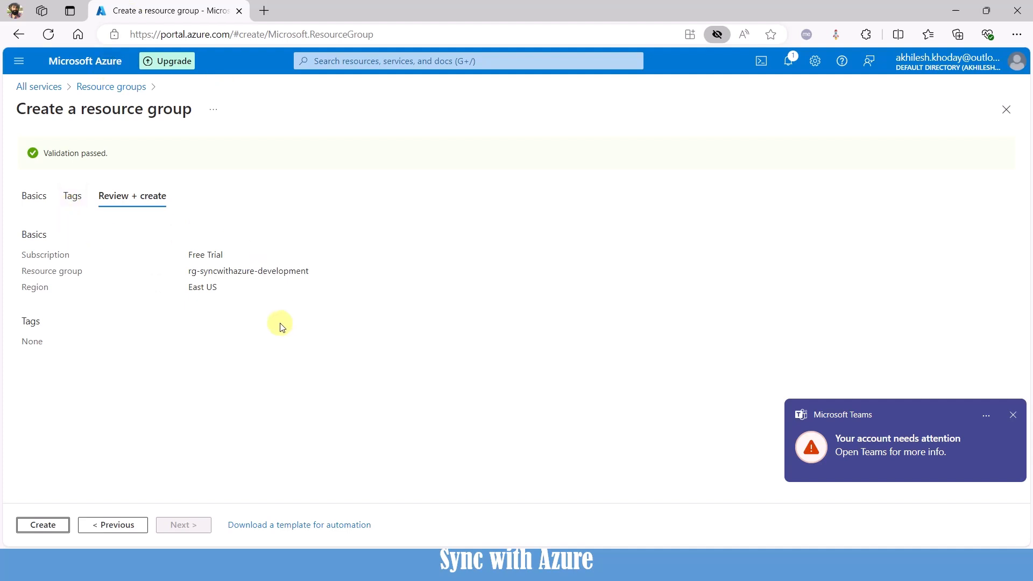
{"action": "left_click", "coordinate": [1013, 415]}
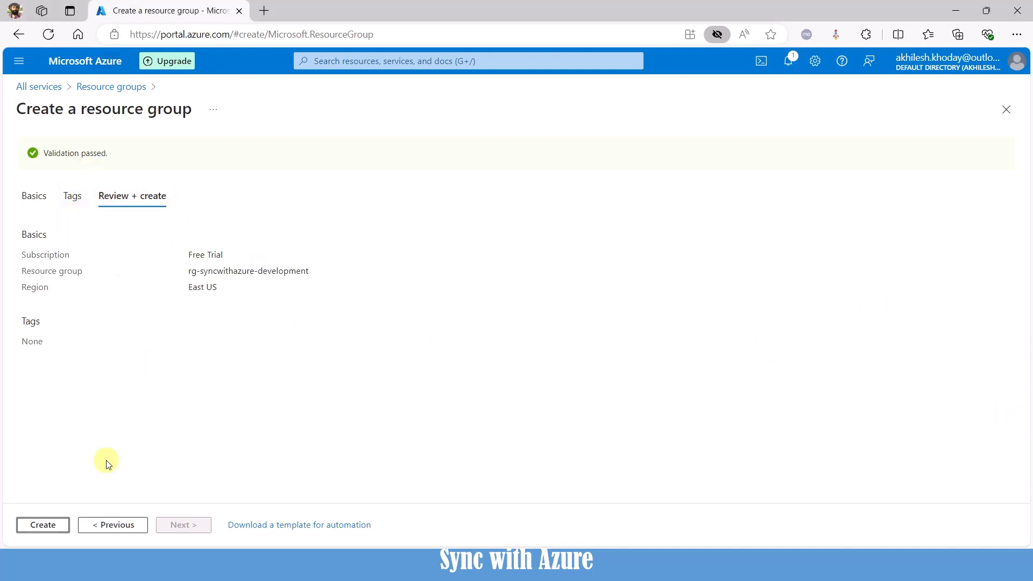
{"action": "left_click", "coordinate": [43, 526]}
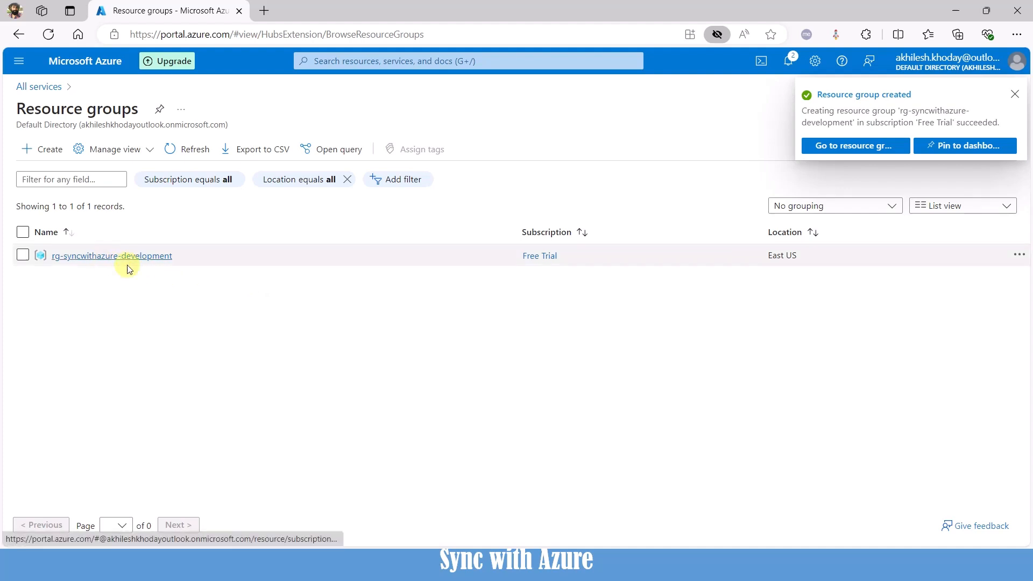
Step: Open the rg-syncwithazure-development resource group and view the resources and recommendations in its overview
{"action": "left_click", "coordinate": [138, 257]}
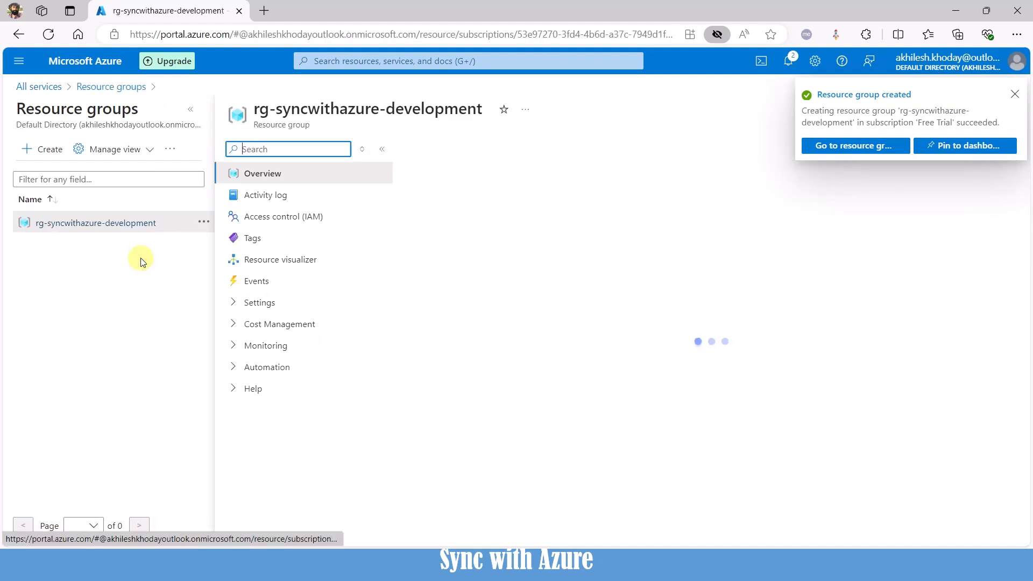
{"action": "left_click", "coordinate": [248, 178]}
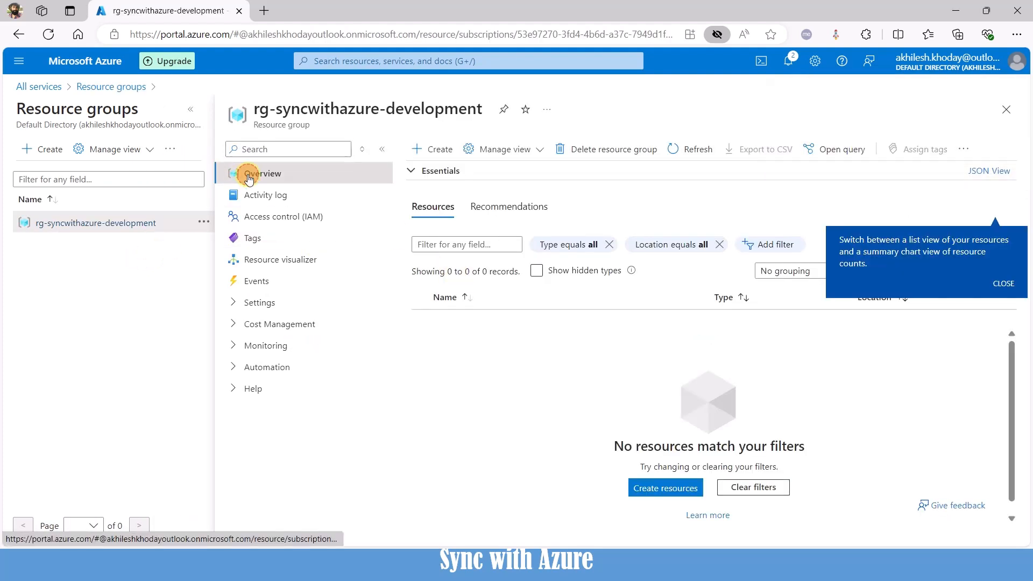
{"action": "left_click", "coordinate": [491, 211]}
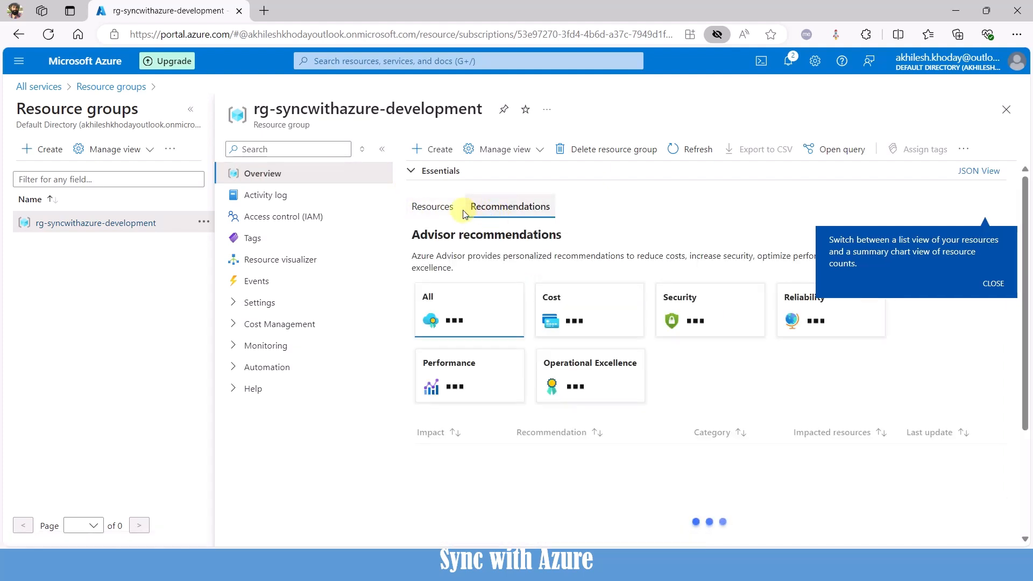
{"action": "left_click", "coordinate": [434, 208]}
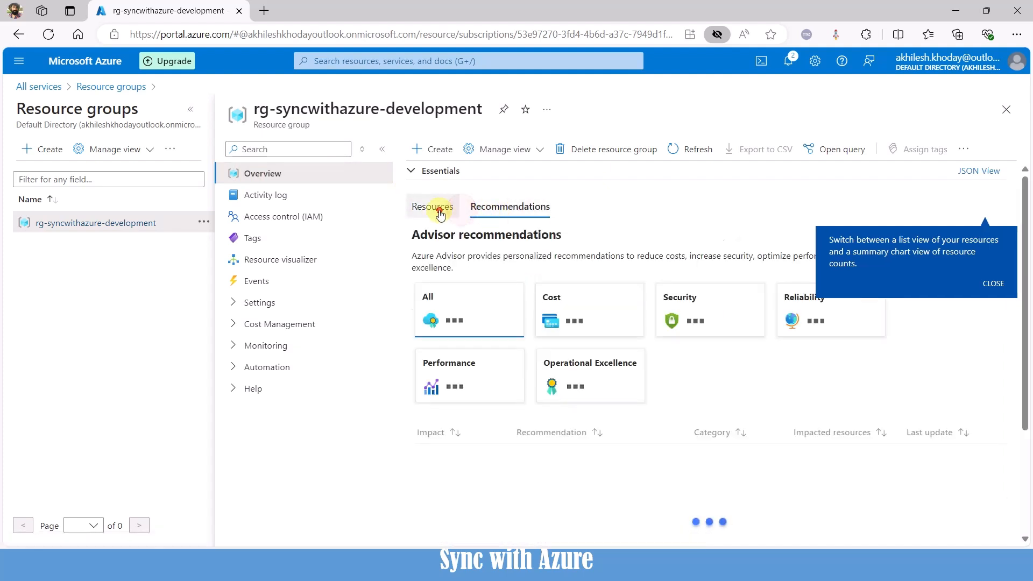
{"action": "left_click", "coordinate": [258, 196]}
{"action": "left_click", "coordinate": [262, 180]}
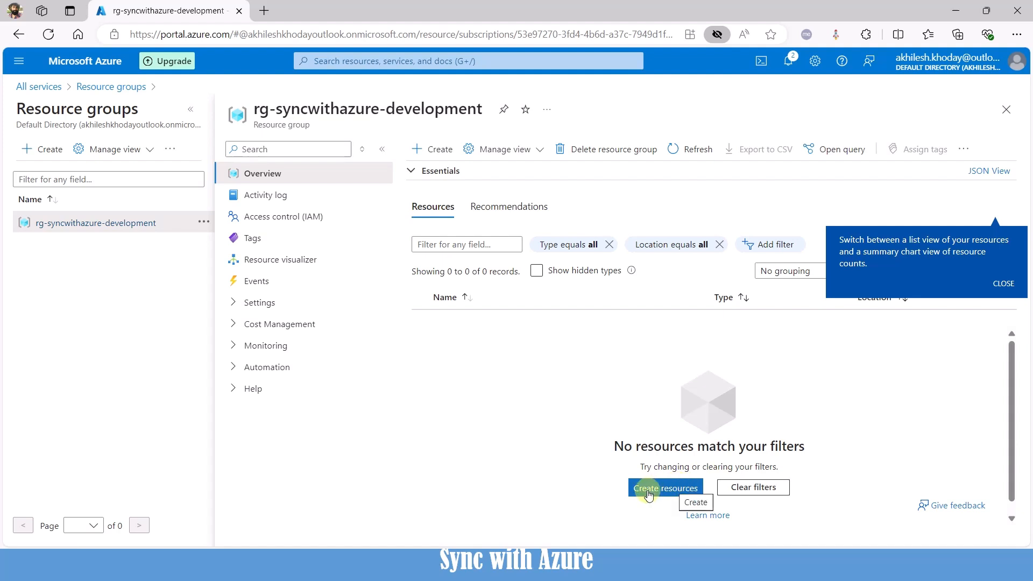
{"action": "left_click", "coordinate": [373, 60]}
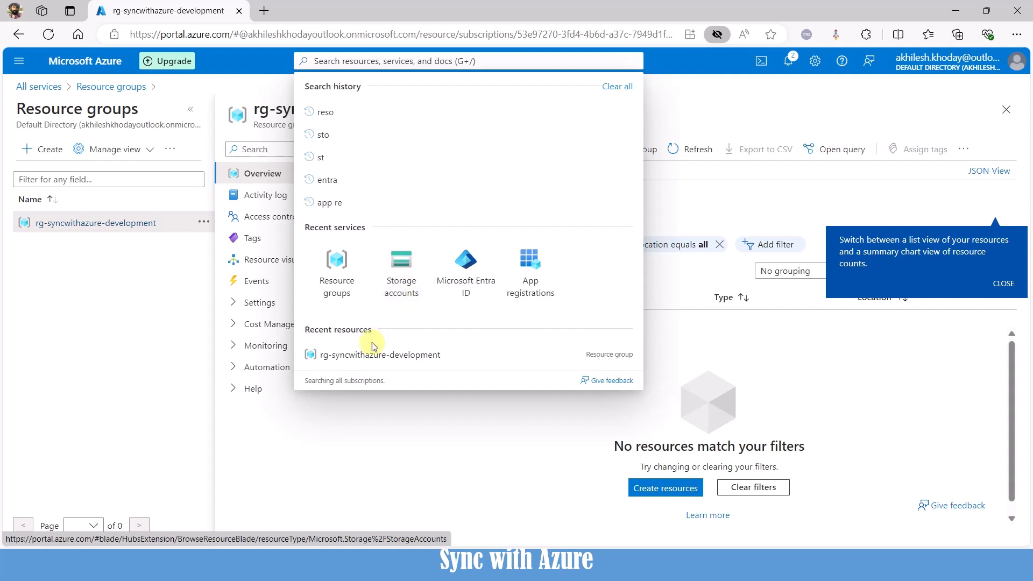
{"action": "left_click", "coordinate": [366, 430]}
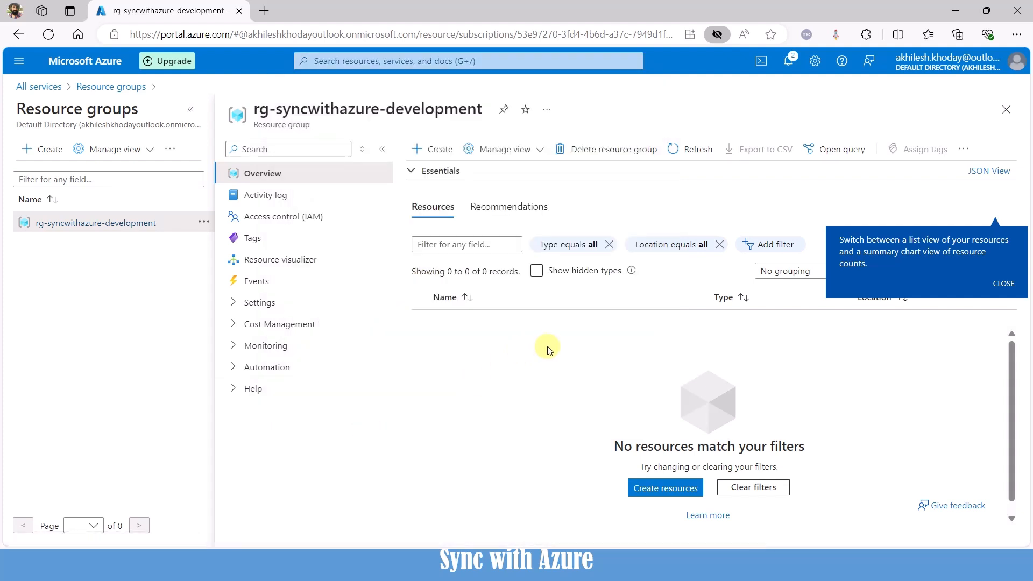
Step: Start adding a resource to the resource group, search the Marketplace for storage account, and begin creating Microsoft's Storage account
{"action": "left_click", "coordinate": [649, 489]}
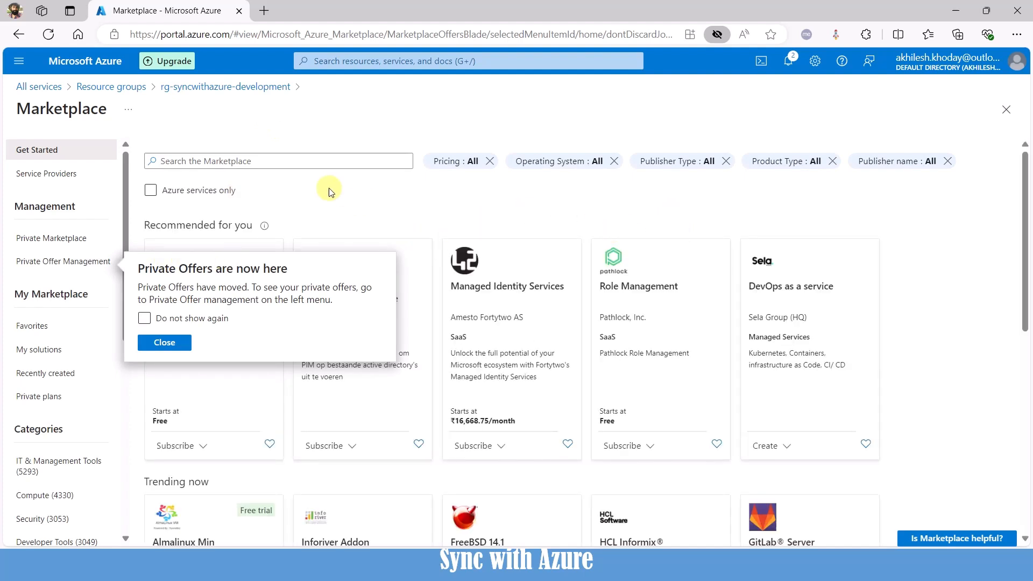
{"action": "left_click", "coordinate": [262, 161]}
{"action": "type", "text": "s"}
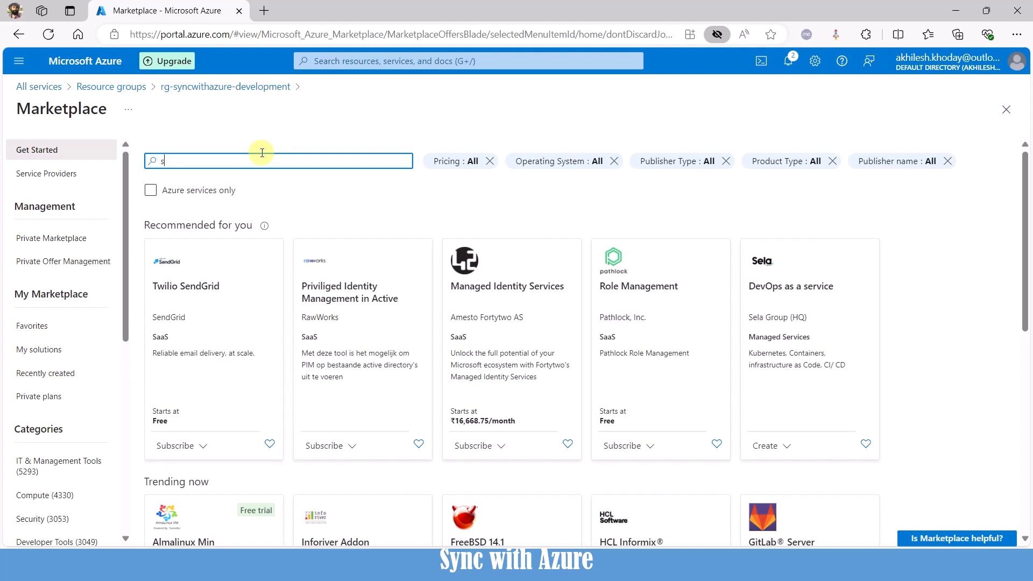
{"action": "type", "text": "toraf"}
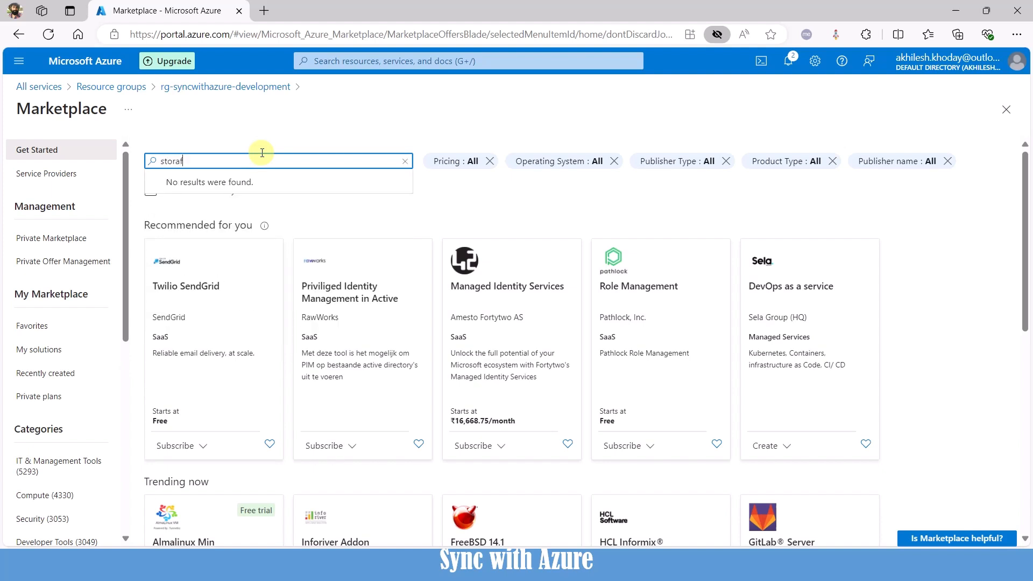
{"action": "left_click", "coordinate": [248, 184]}
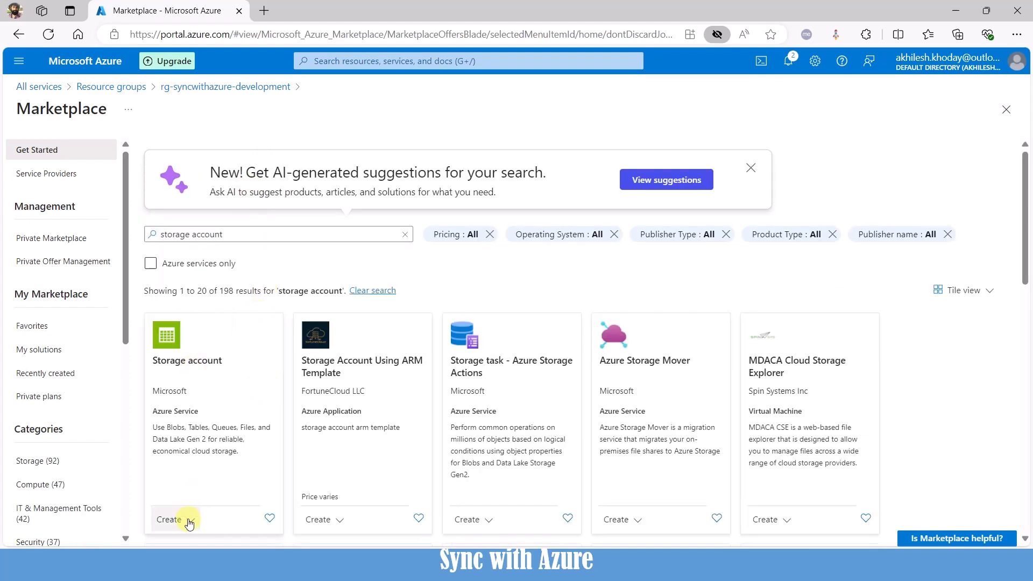
{"action": "left_click", "coordinate": [170, 519]}
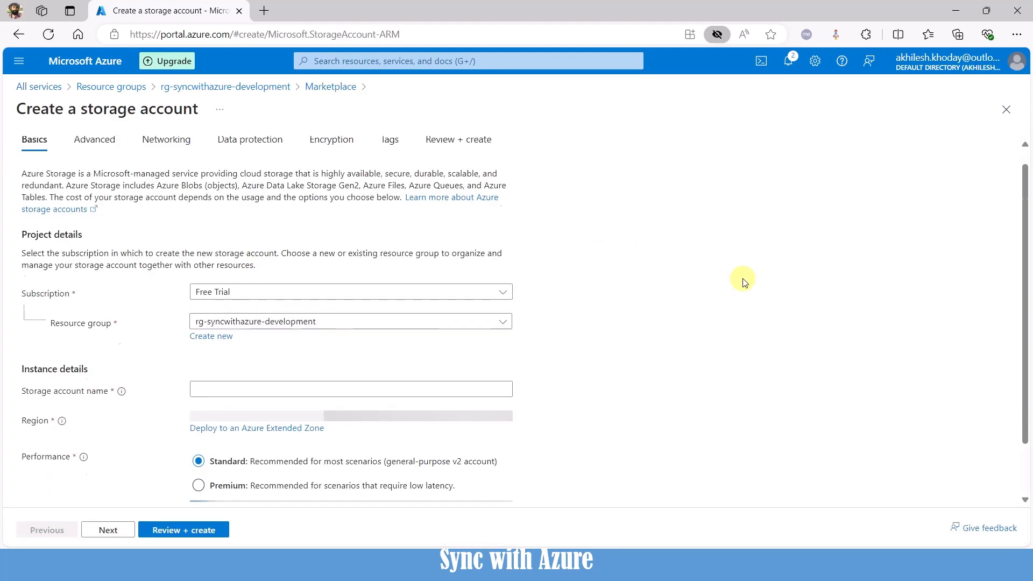
Step: Keep rg-syncwithazure-development as the resource group and set the storage account's region to (Asia Pacific) Central India
{"action": "scroll", "coordinate": [742, 278], "scroll_direction": "down", "scroll_amount": 2}
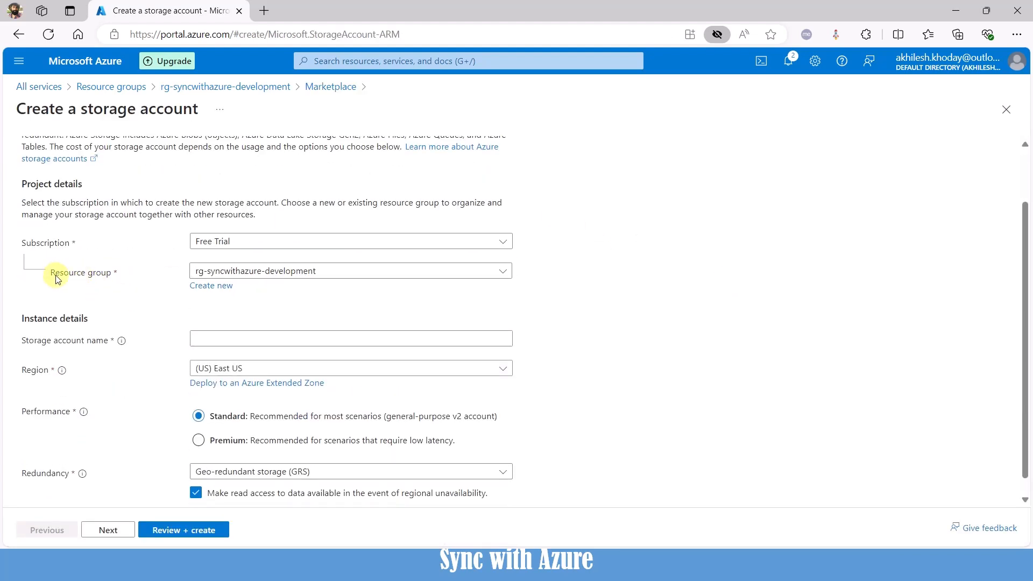
{"action": "left_click", "coordinate": [448, 275]}
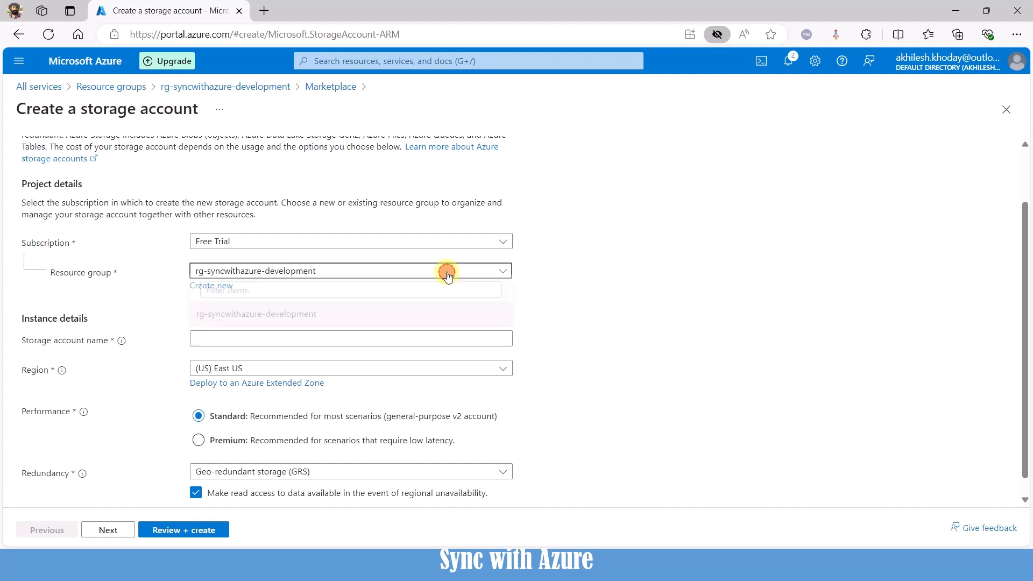
{"action": "left_click", "coordinate": [448, 276]}
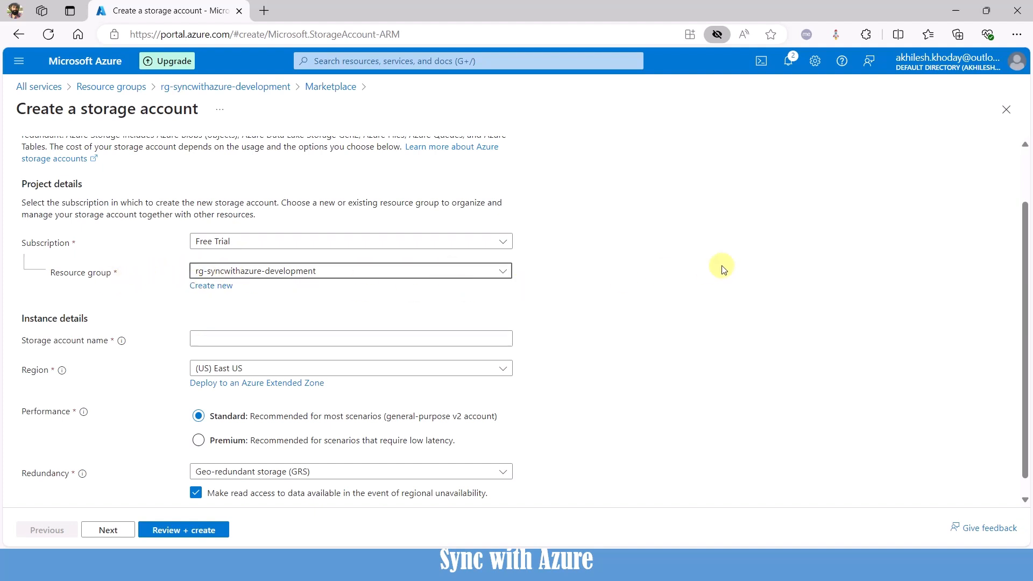
{"action": "scroll", "coordinate": [721, 266], "scroll_direction": "down", "scroll_amount": 1}
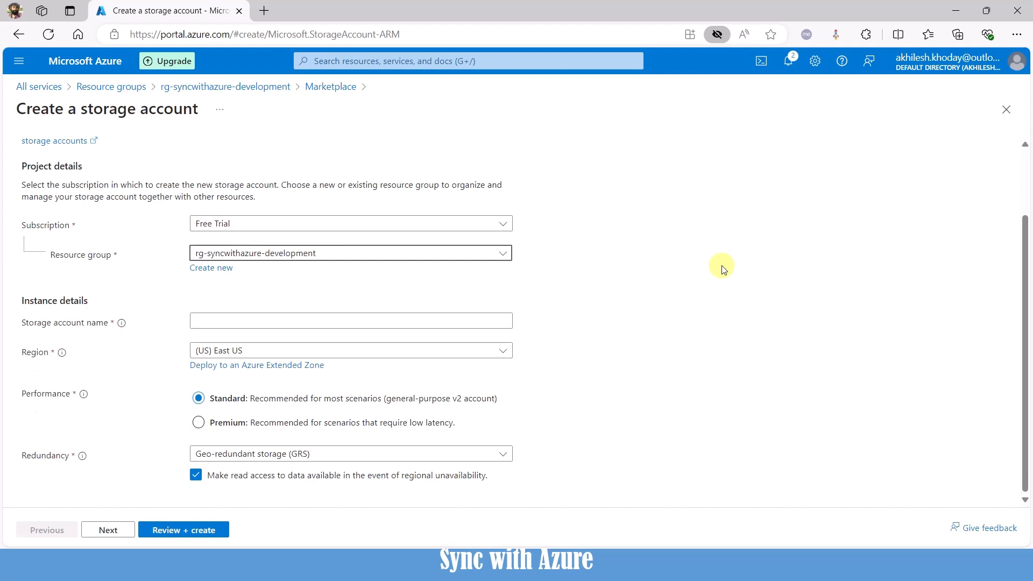
{"action": "left_click", "coordinate": [237, 353]}
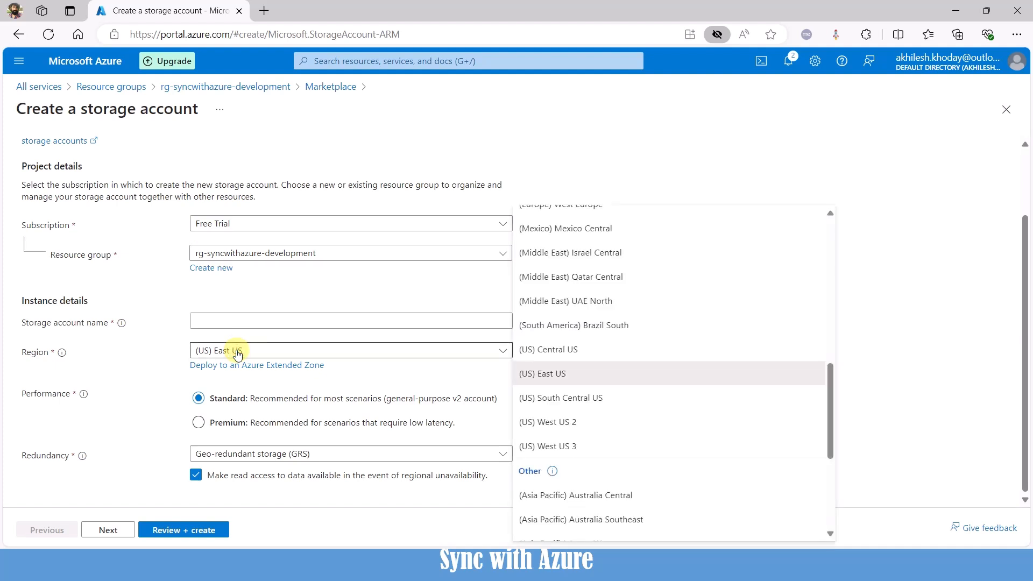
{"action": "scroll", "coordinate": [570, 322], "scroll_direction": "up", "scroll_amount": 3}
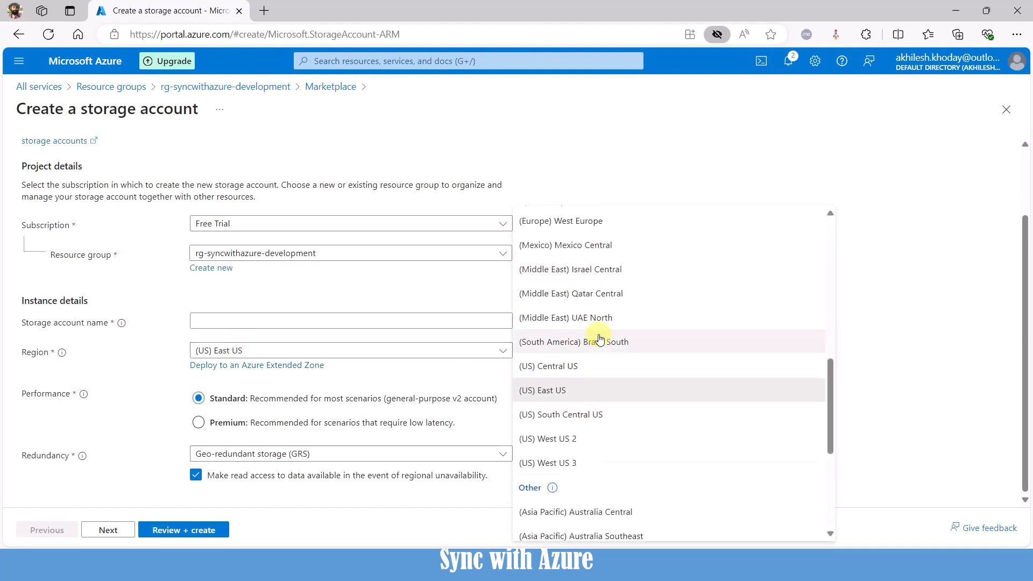
{"action": "scroll", "coordinate": [592, 347], "scroll_direction": "up", "scroll_amount": 5}
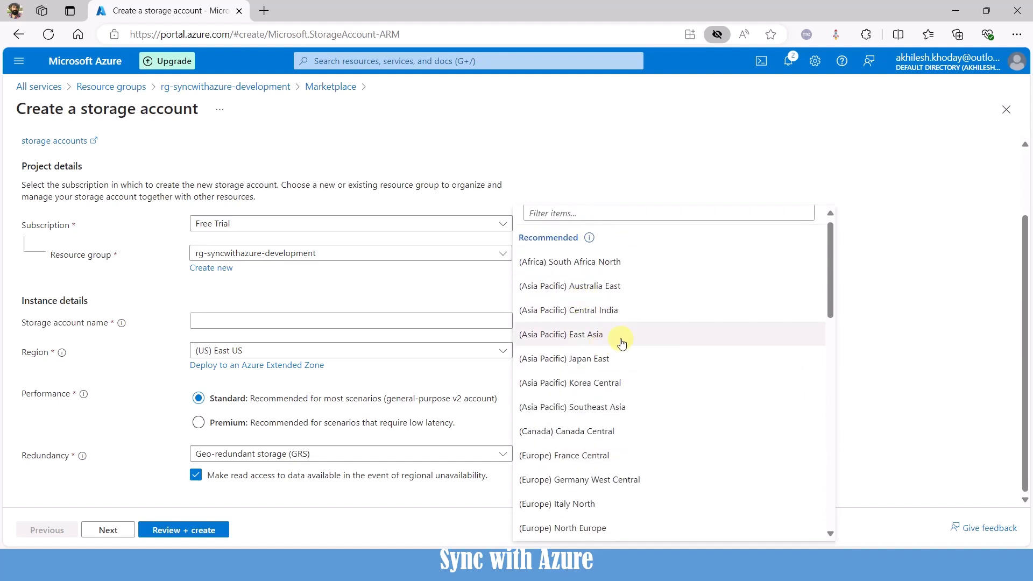
{"action": "left_click", "coordinate": [582, 321]}
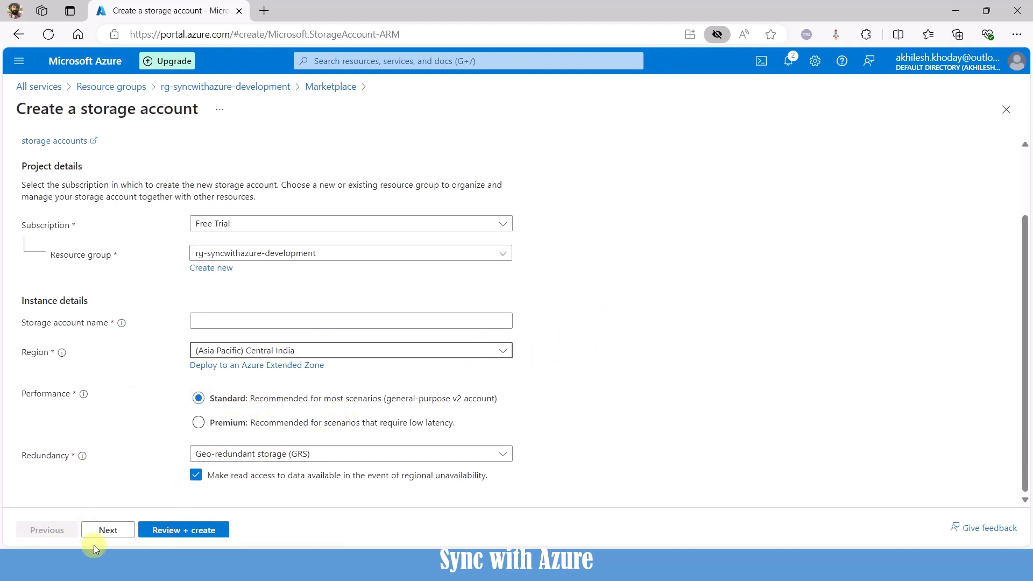
Step: Try to validate the storage account configuration without a name, look over its summary, and return to the basic settings
{"action": "left_click", "coordinate": [159, 536]}
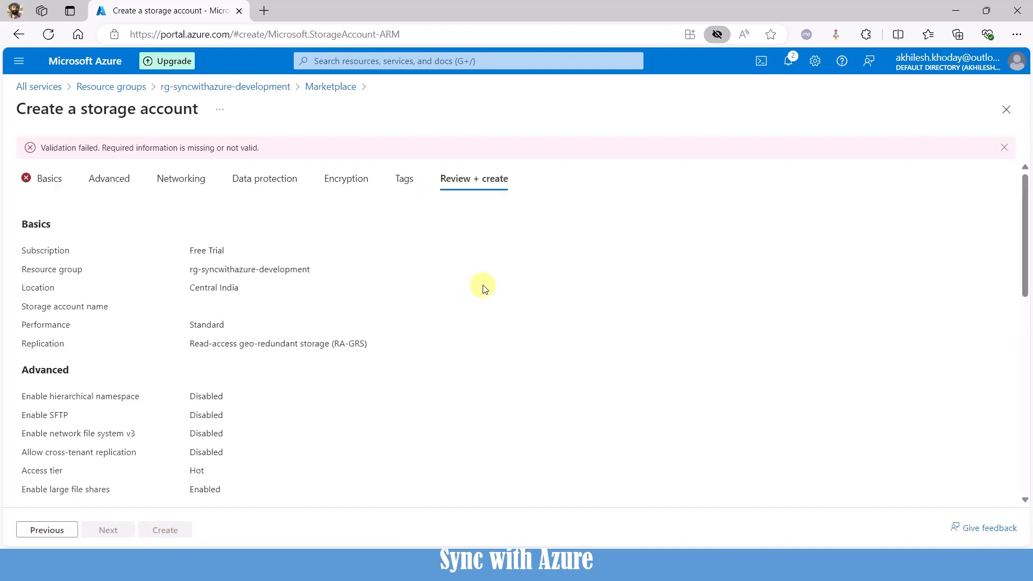
{"action": "scroll", "coordinate": [371, 275], "scroll_direction": "down", "scroll_amount": 5}
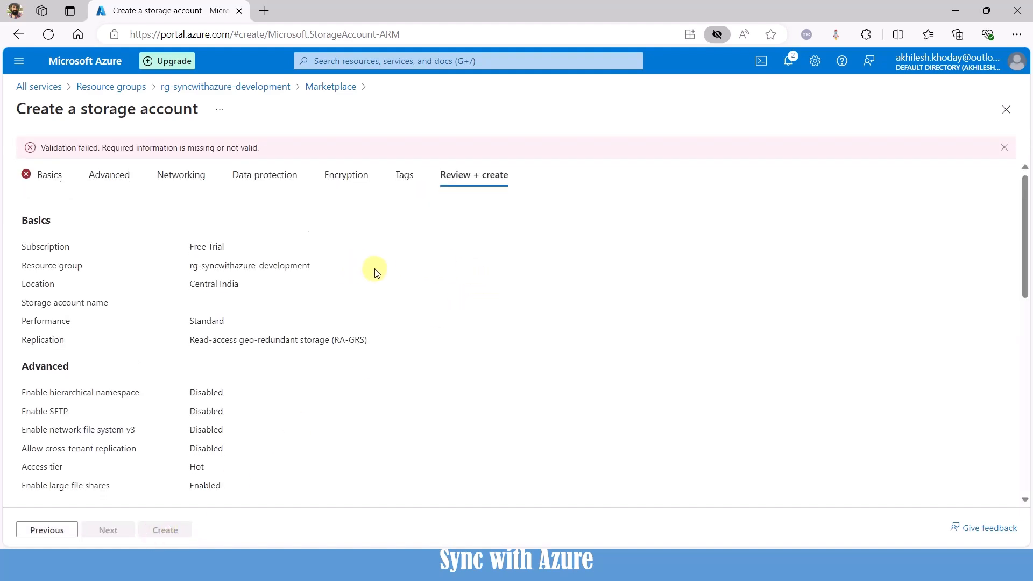
{"action": "scroll", "coordinate": [359, 321], "scroll_direction": "down", "scroll_amount": 5}
{"action": "left_click", "coordinate": [27, 529]}
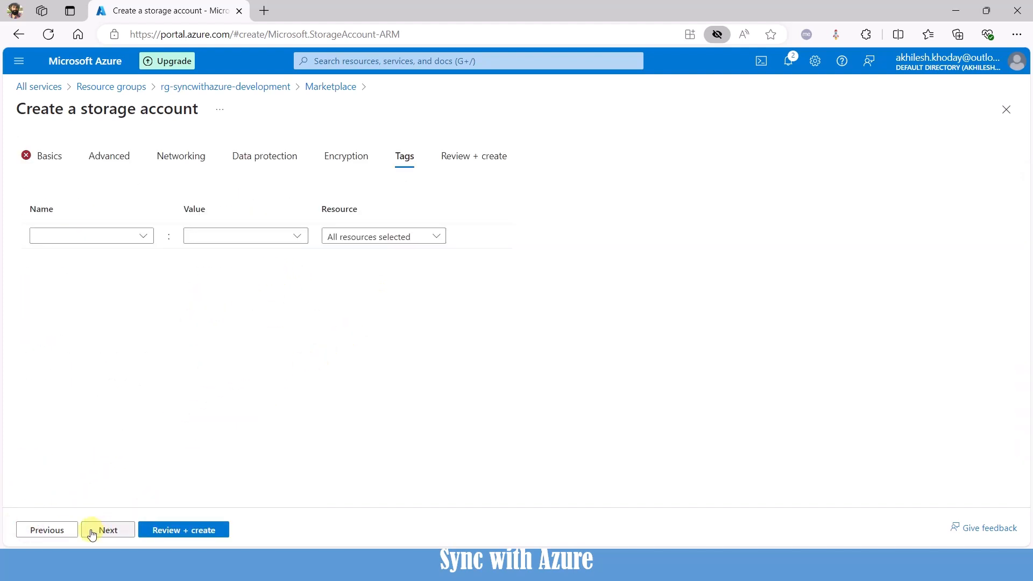
{"action": "left_click", "coordinate": [47, 155]}
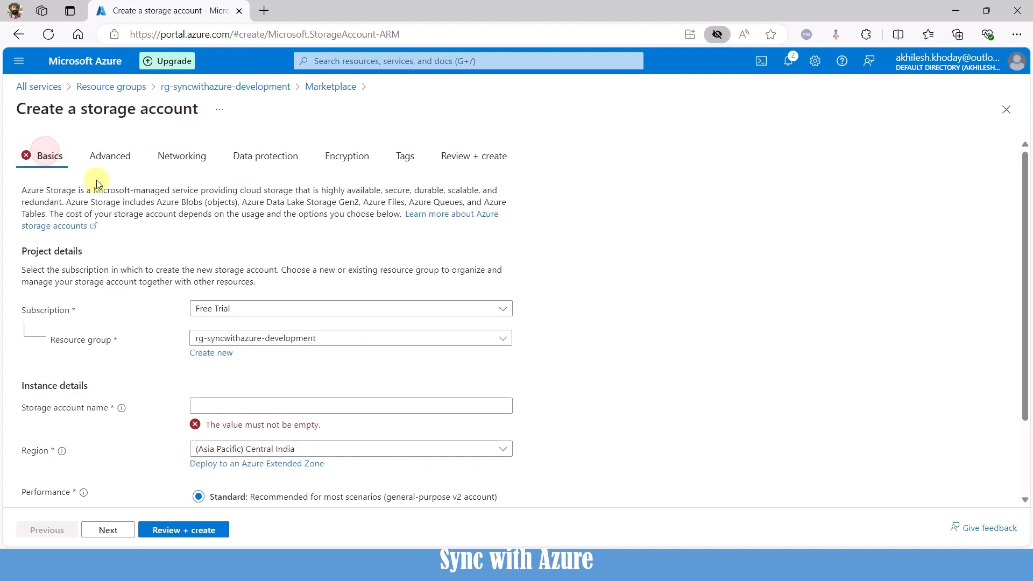
Step: Name the storage account stsyncwithazuredata
{"action": "left_click", "coordinate": [318, 410]}
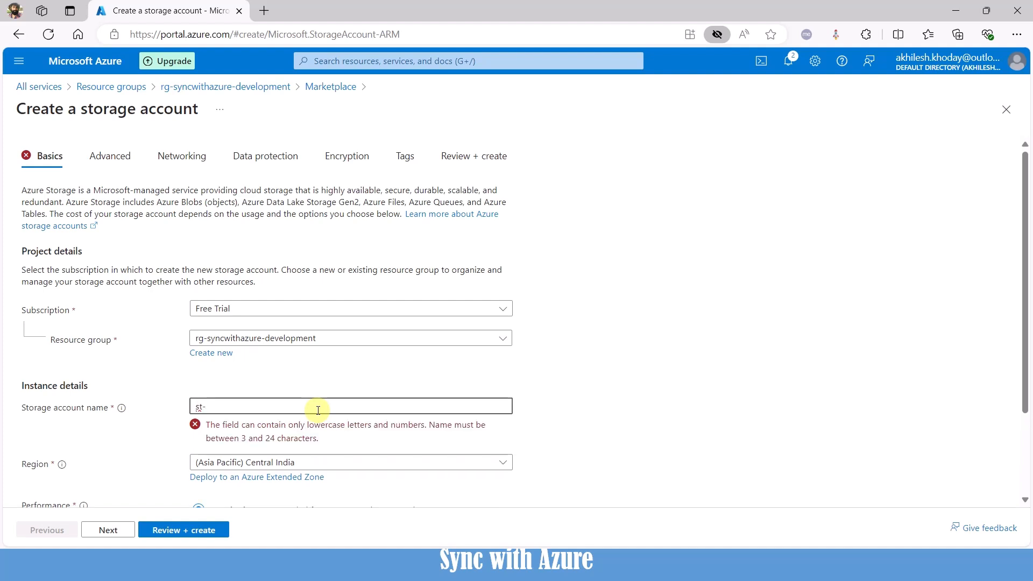
{"action": "type", "text": "stsy"}
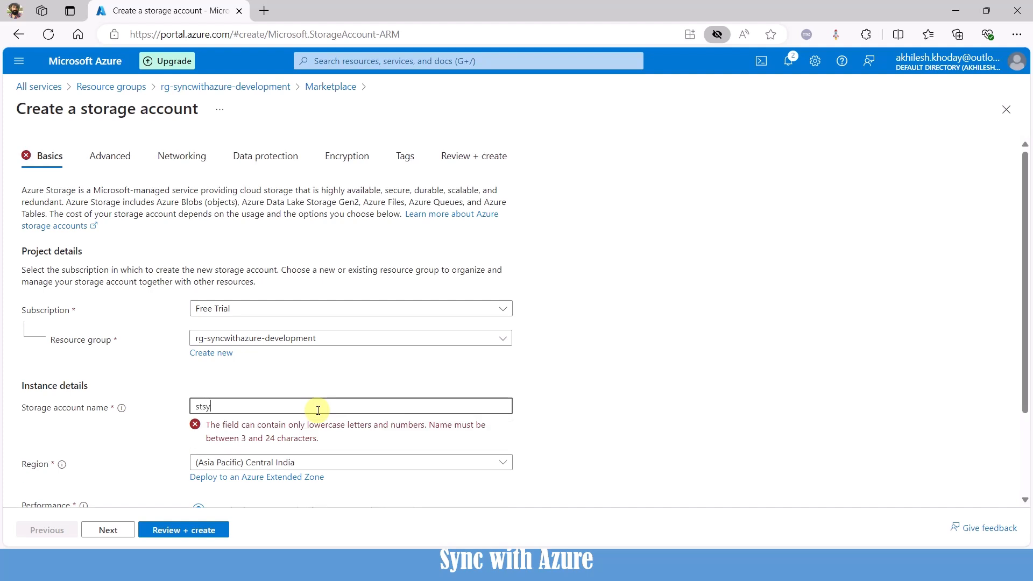
{"action": "type", "text": "ncwi"}
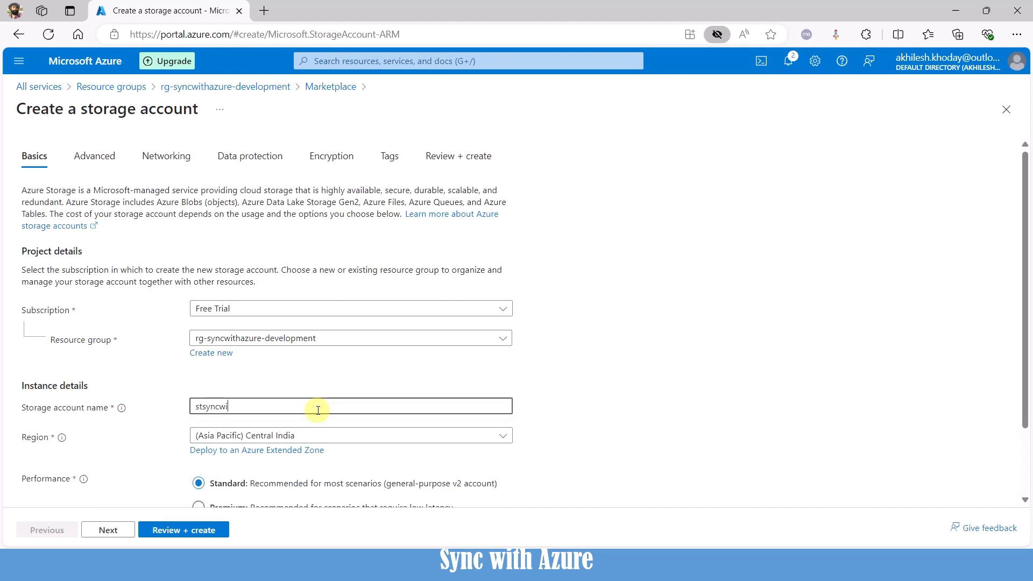
{"action": "type", "text": "thazure"}
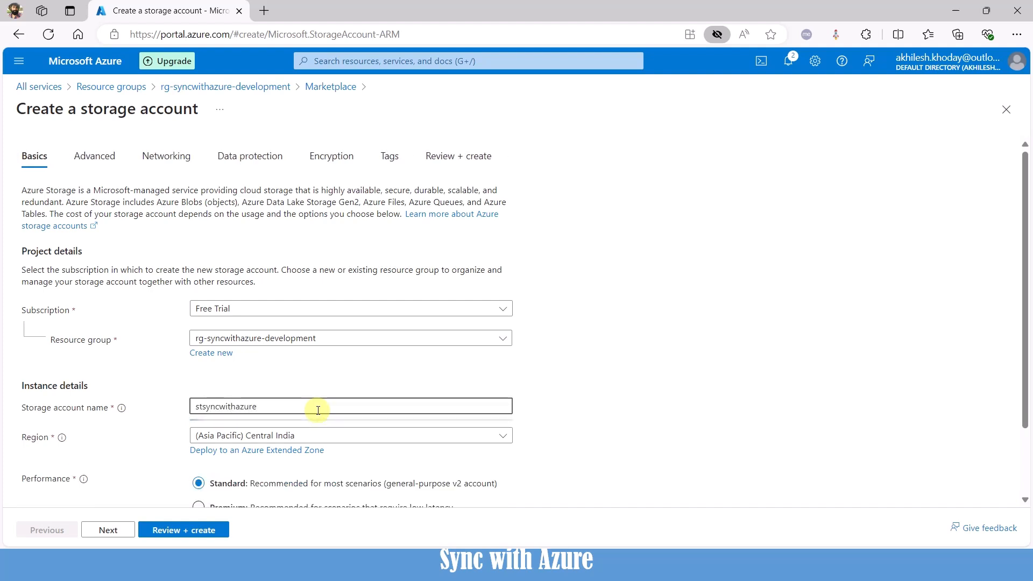
{"action": "type", "text": "data"}
Step: Validate the configuration, check the portal notifications, and create the storage account with standard performance and geo-redundant storage (GRS)
{"action": "scroll", "coordinate": [675, 357], "scroll_direction": "down", "scroll_amount": 2}
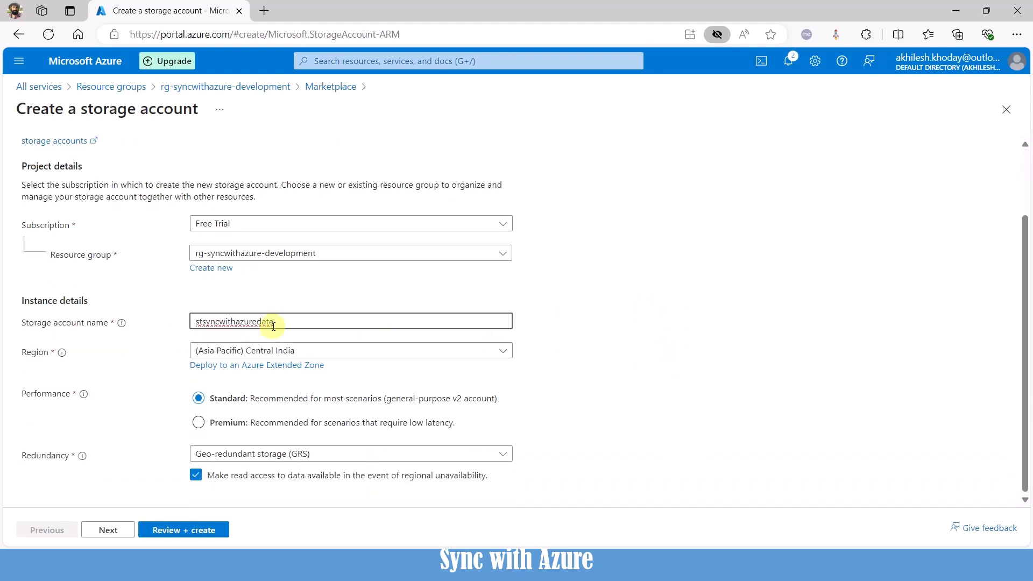
{"action": "left_click", "coordinate": [157, 532]}
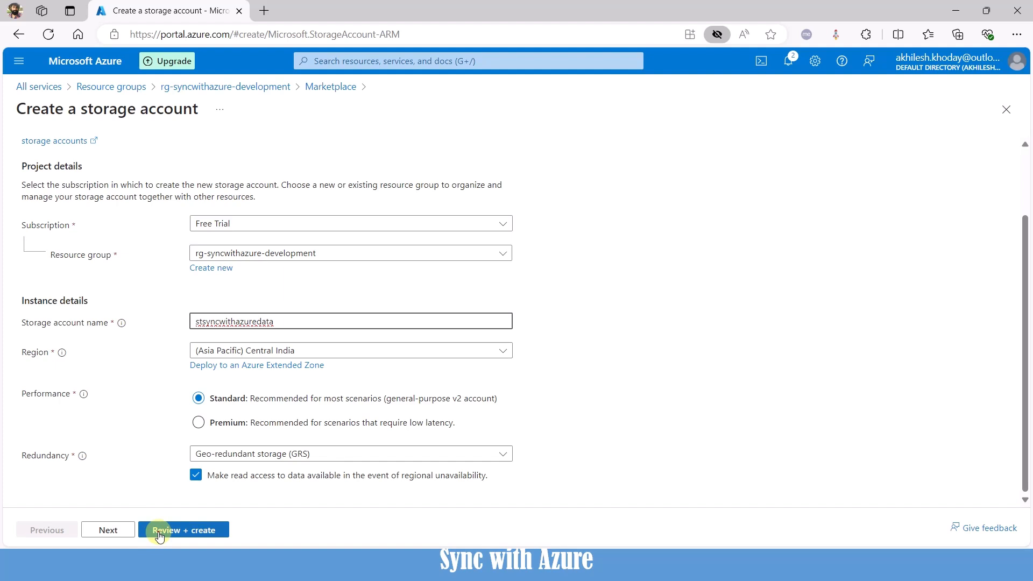
{"action": "left_click", "coordinate": [159, 535]}
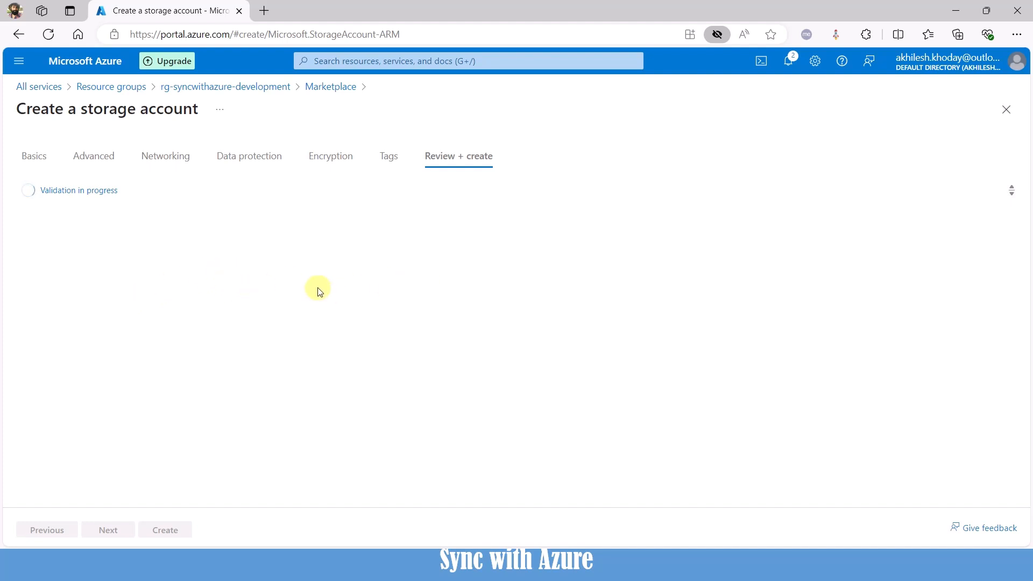
{"action": "left_click", "coordinate": [789, 60]}
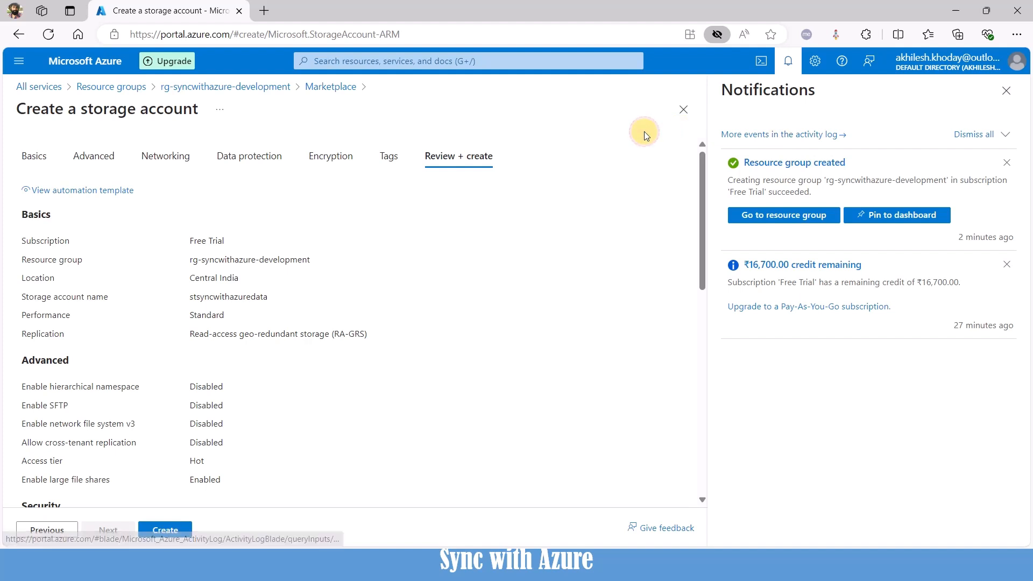
{"action": "left_click", "coordinate": [144, 529]}
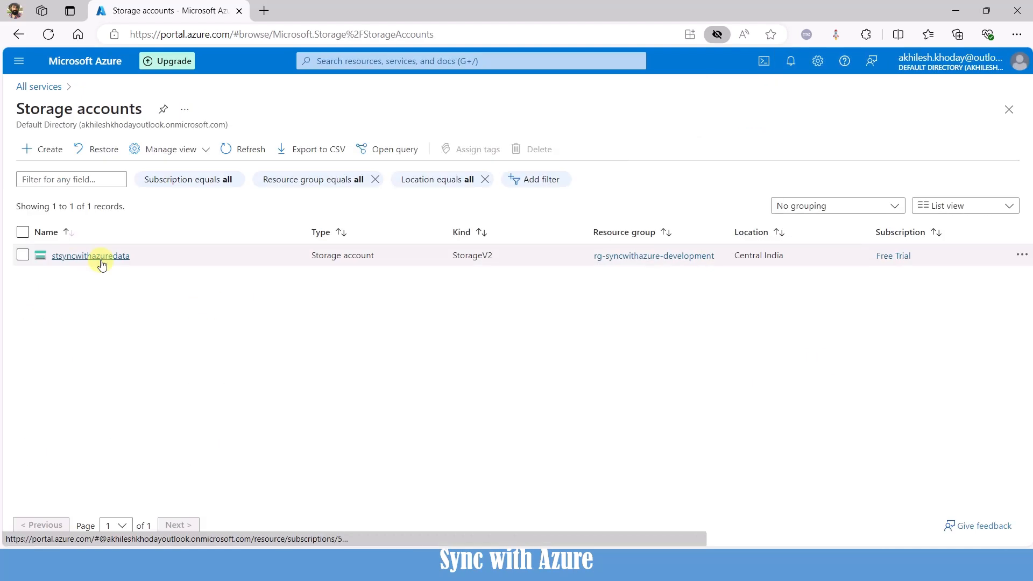
Step: Examine the stsyncwithazuredata overview, the portal notifications, and the resources listed in the rg-syncwithazure-development resource group
{"action": "left_click", "coordinate": [99, 256]}
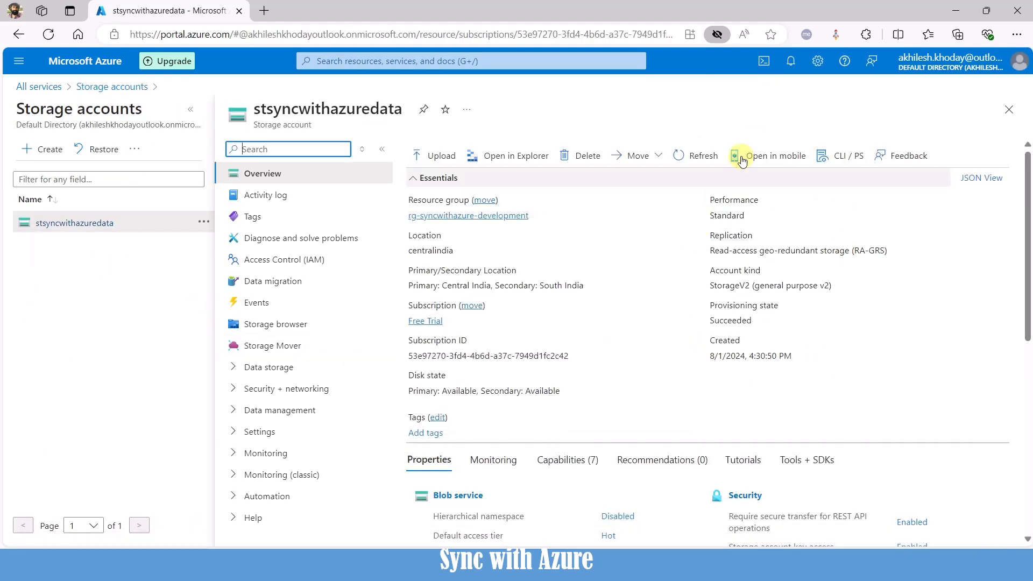
{"action": "left_click", "coordinate": [785, 67]}
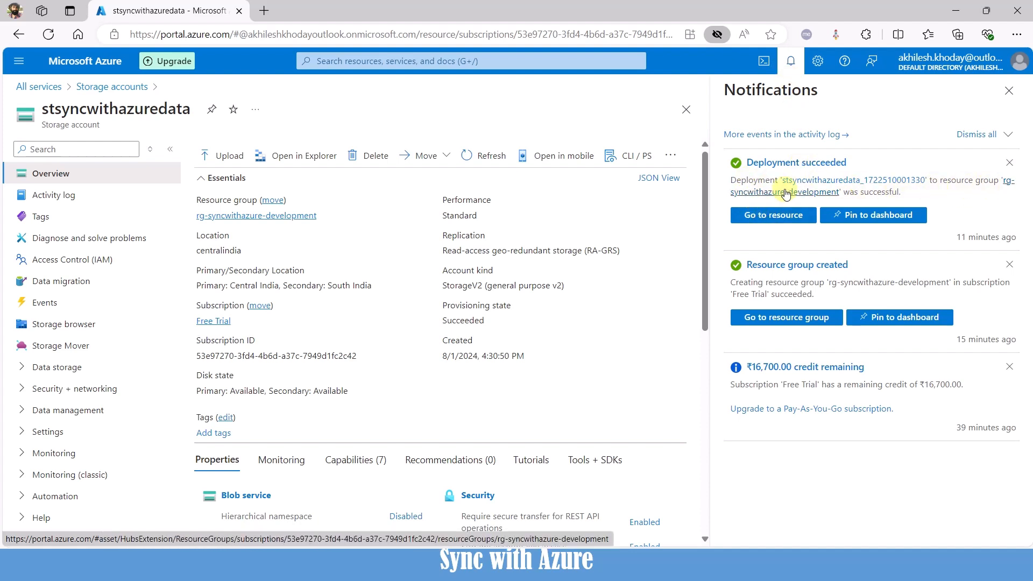
{"action": "left_click", "coordinate": [348, 61]}
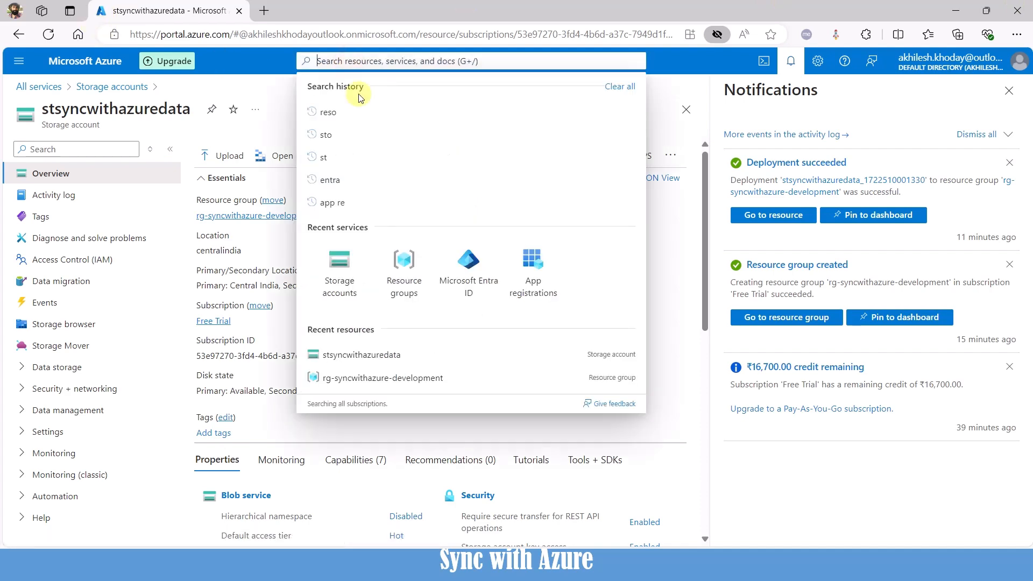
{"action": "left_click", "coordinate": [404, 267]}
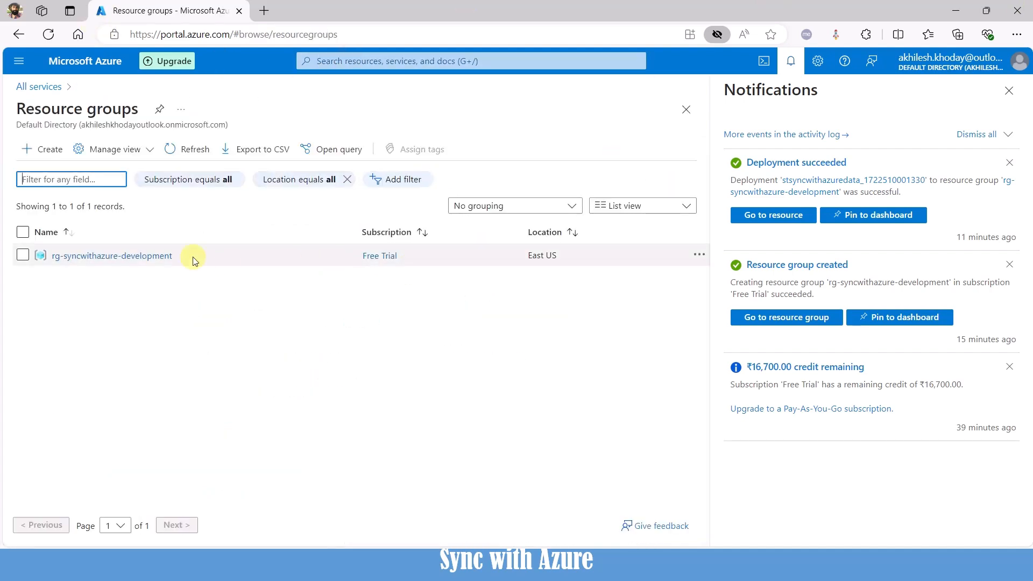
{"action": "left_click", "coordinate": [104, 255]}
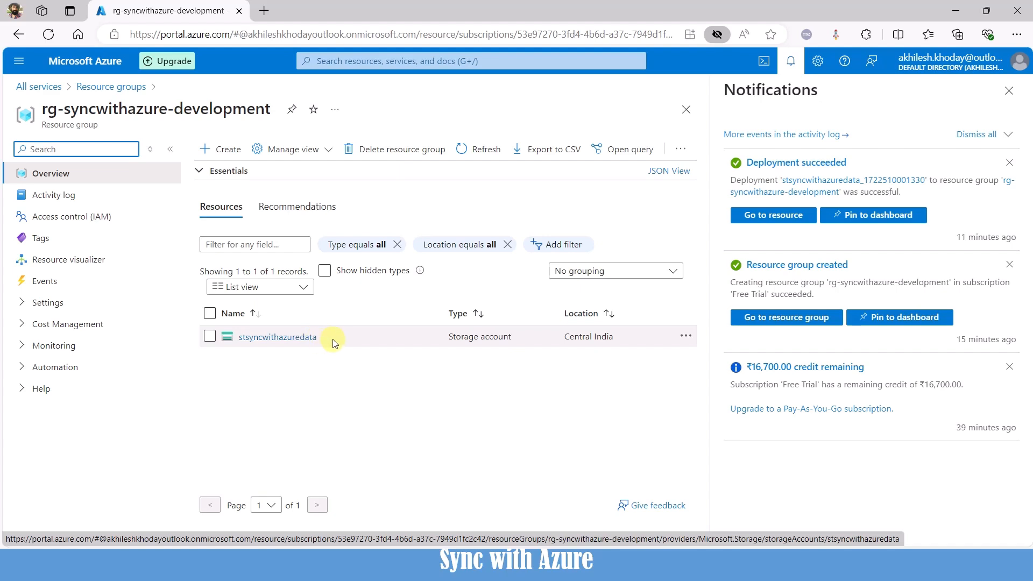
Step: Switch to the slide presentation, review the Azure naming convention, and advance to the closing slide
{"action": "key", "text": "alt+Tab"}
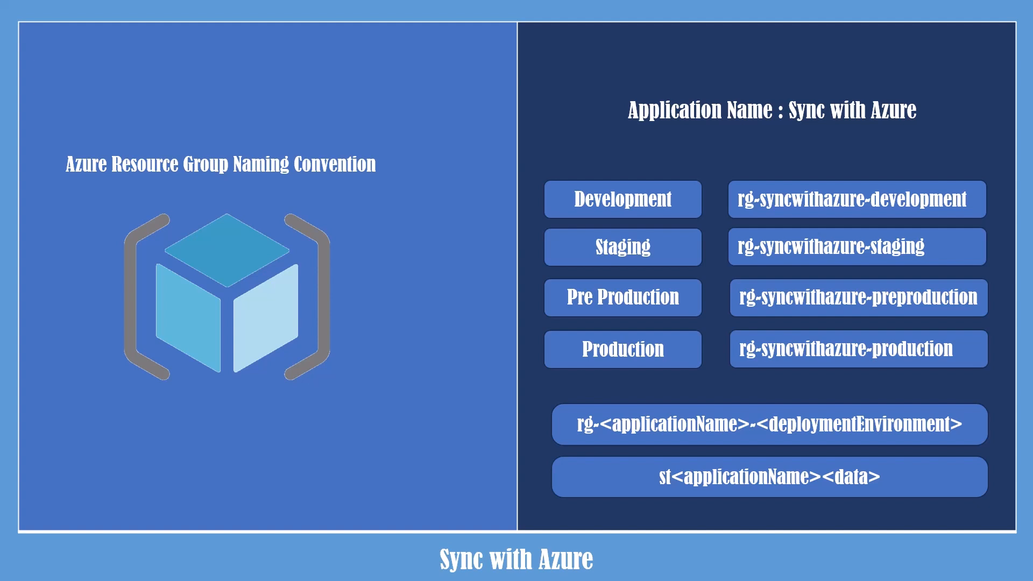
{"action": "key", "text": "Right"}
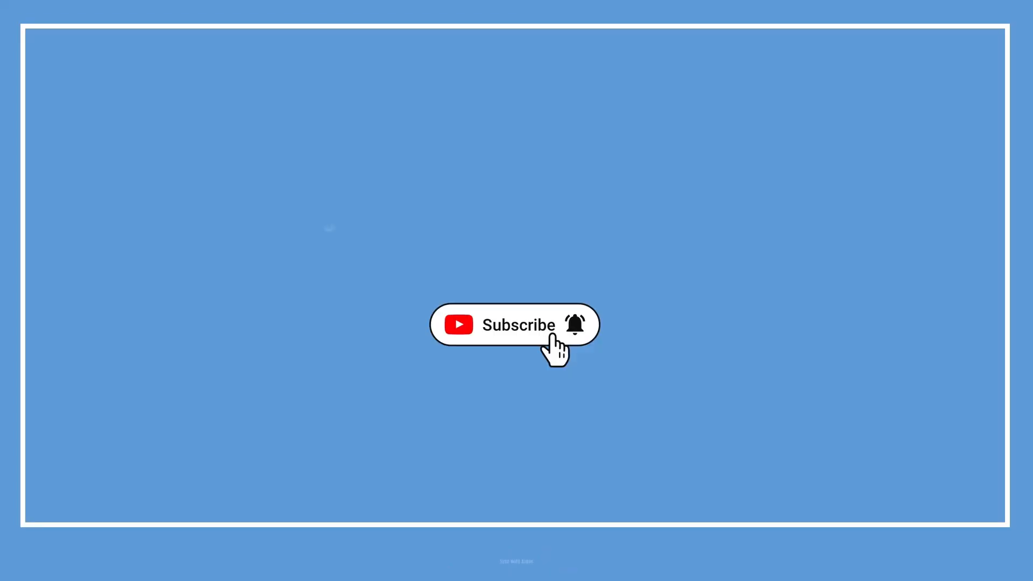